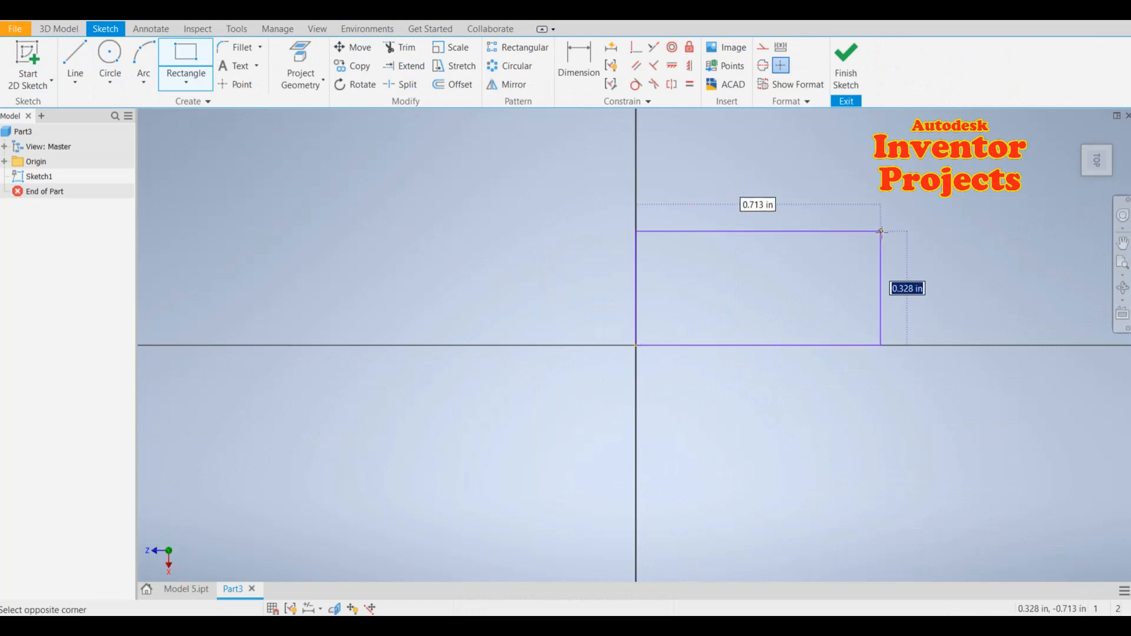
Cancel the unfinished rectangle and set the document's length unit to millimetres
{"action": "key", "text": "Escape"}
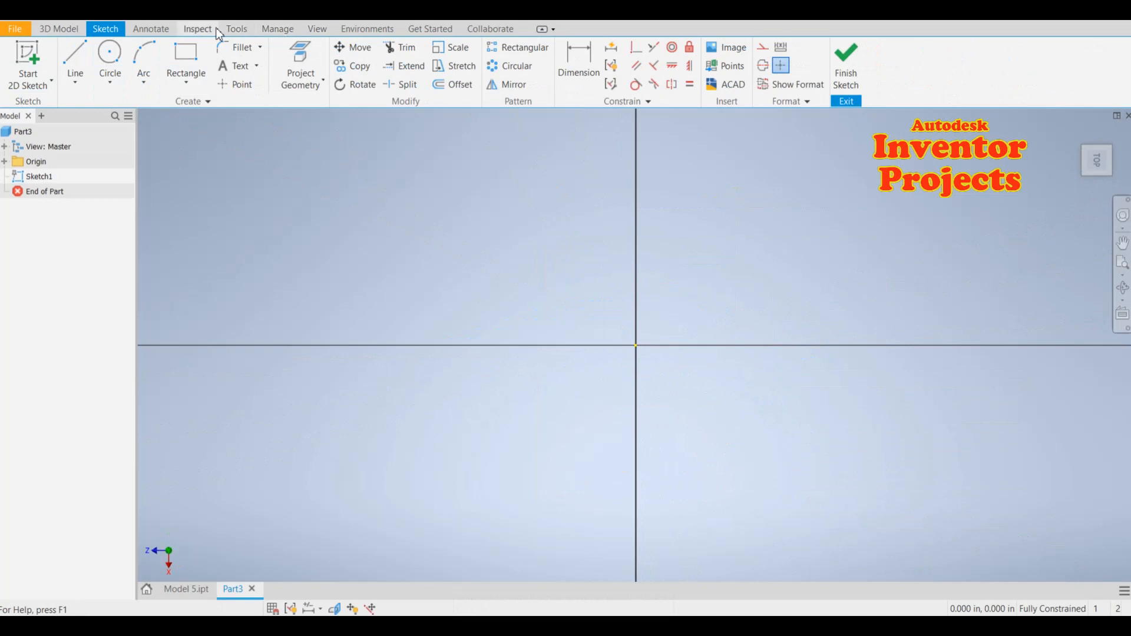
{"action": "left_click", "coordinate": [235, 29]}
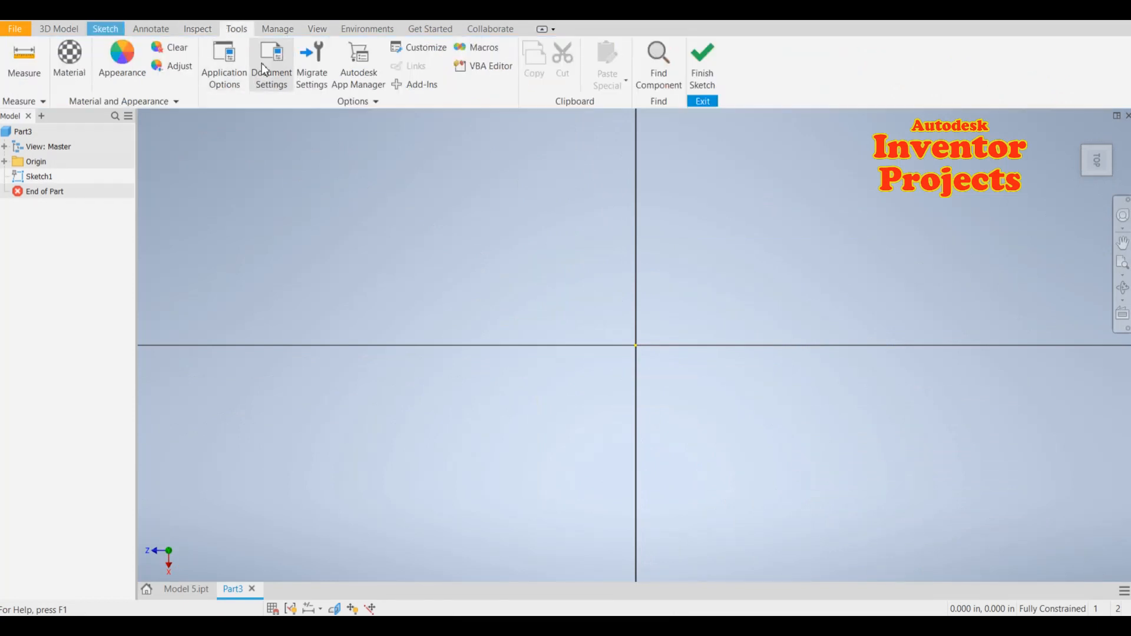
{"action": "left_click", "coordinate": [418, 120]}
{"action": "left_click", "coordinate": [426, 172]}
{"action": "left_click", "coordinate": [422, 214]}
{"action": "left_click", "coordinate": [586, 515]}
{"action": "key", "text": "Return"}
Sketch a two-point rectangle from the origin, about 21 mm wide, extending up and to the right
{"action": "left_click", "coordinate": [106, 28]}
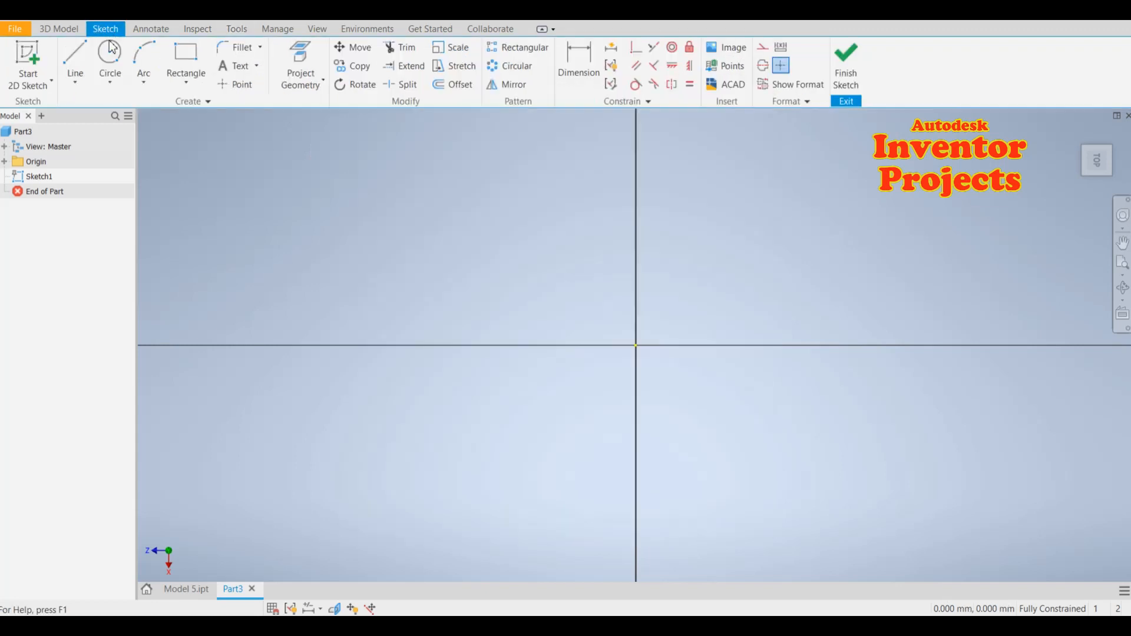
{"action": "left_click", "coordinate": [197, 64]}
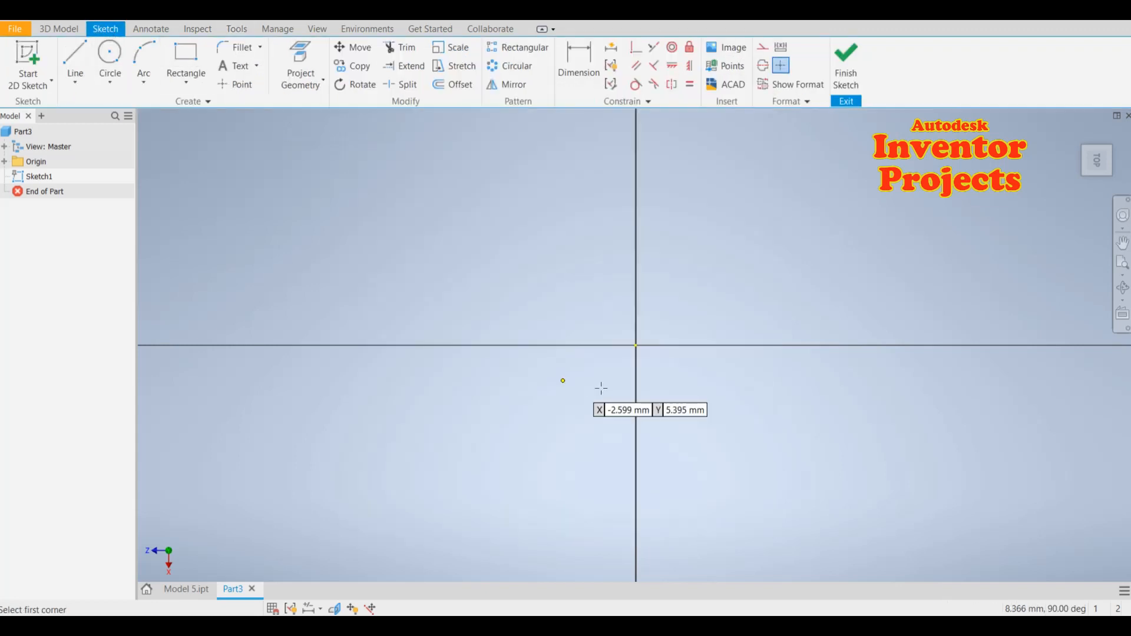
{"action": "left_click", "coordinate": [636, 346]}
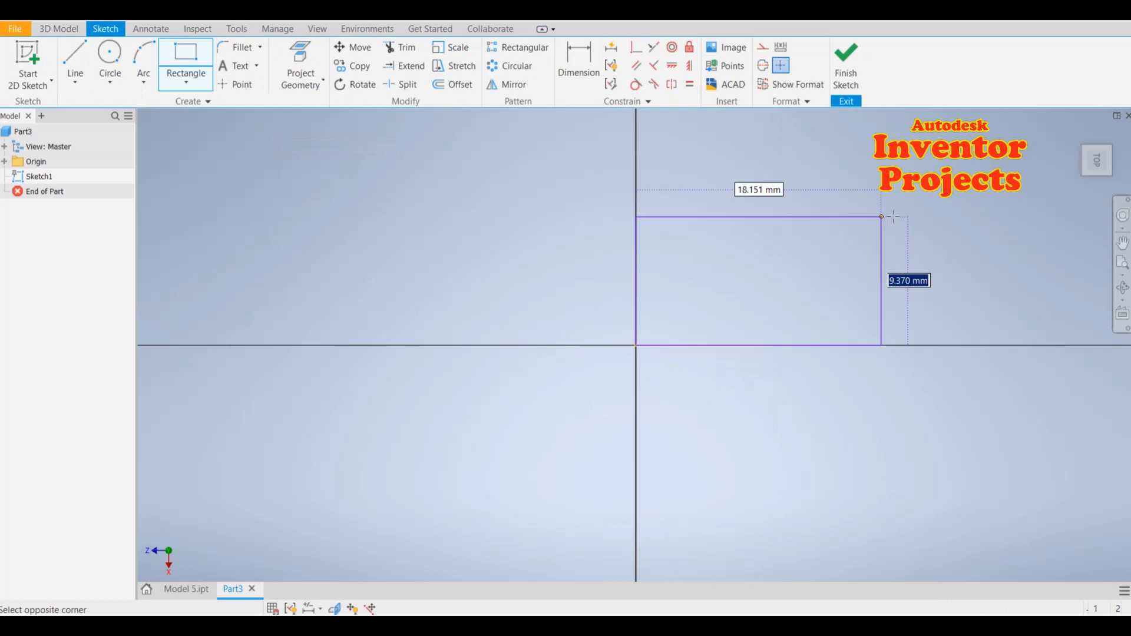
{"action": "left_click", "coordinate": [922, 214]}
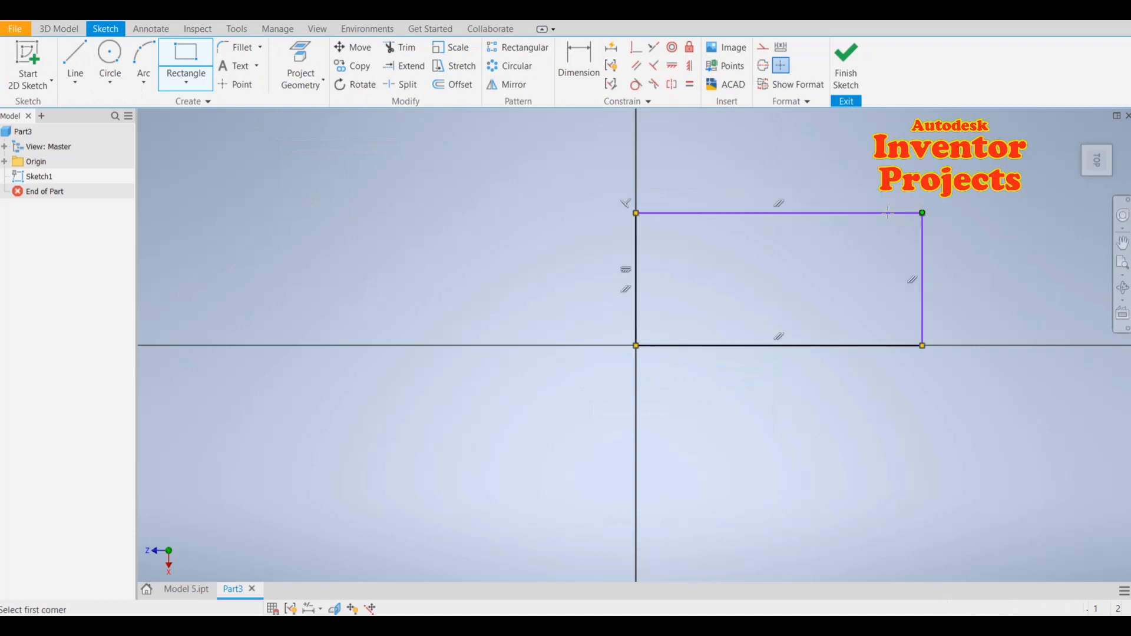
Dimension the rectangle's top edge to 60 mm
{"action": "left_click", "coordinate": [581, 56]}
{"action": "left_click", "coordinate": [755, 218]}
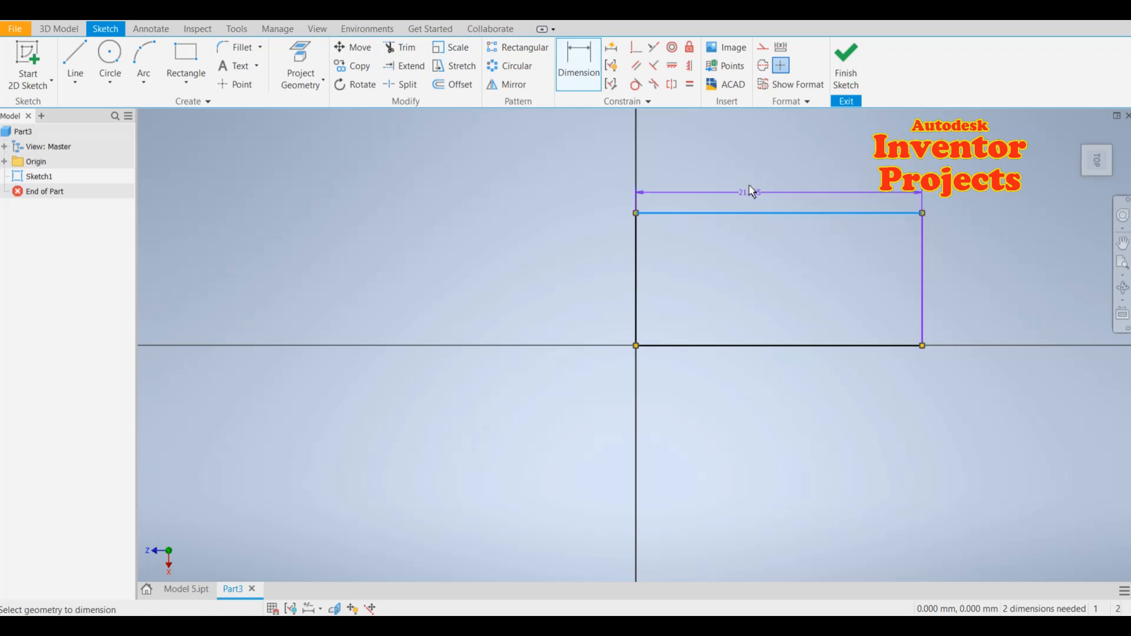
{"action": "left_click", "coordinate": [775, 166]}
{"action": "type", "text": "44"}
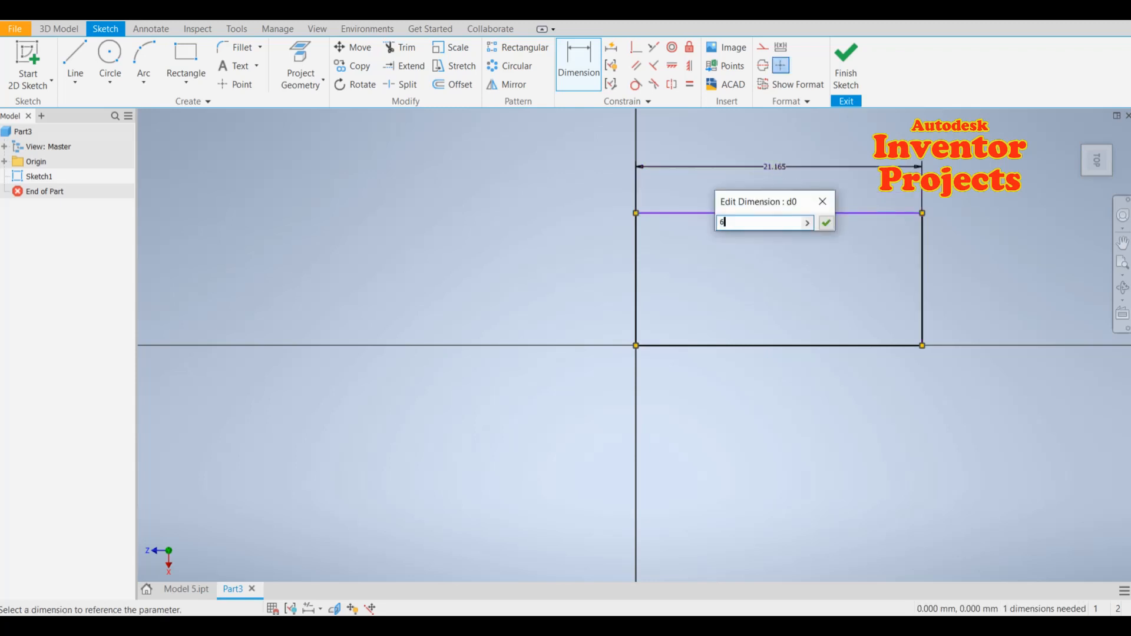
{"action": "key", "text": "Return"}
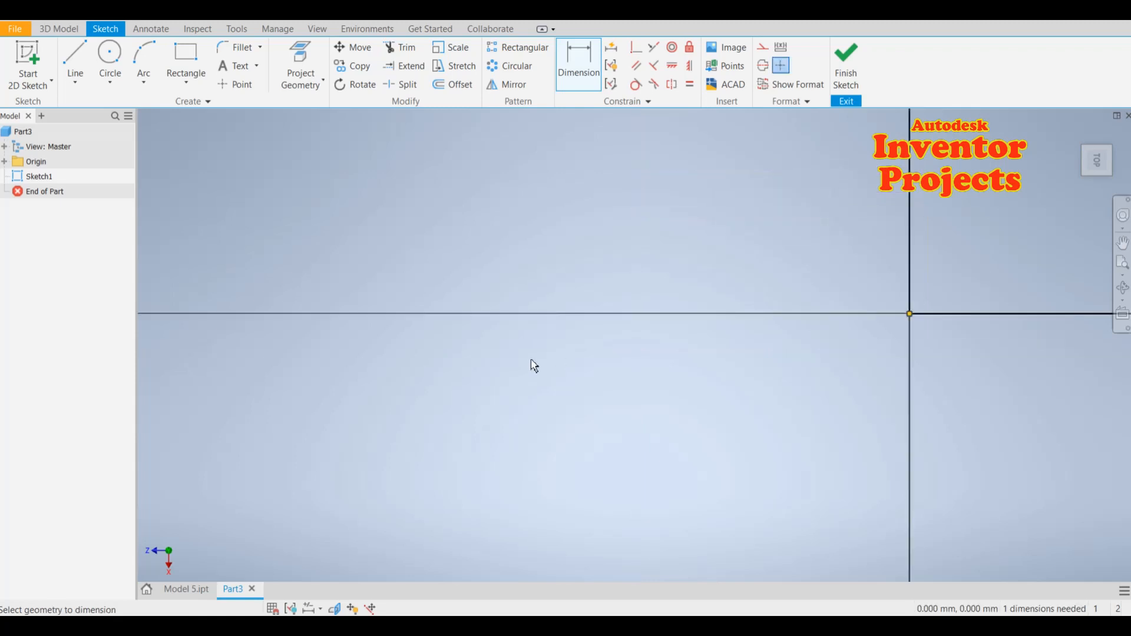
Dimension the rectangle's right edge to 30 mm
{"action": "scroll", "coordinate": [714, 315], "scroll_direction": "down", "scroll_amount": 6}
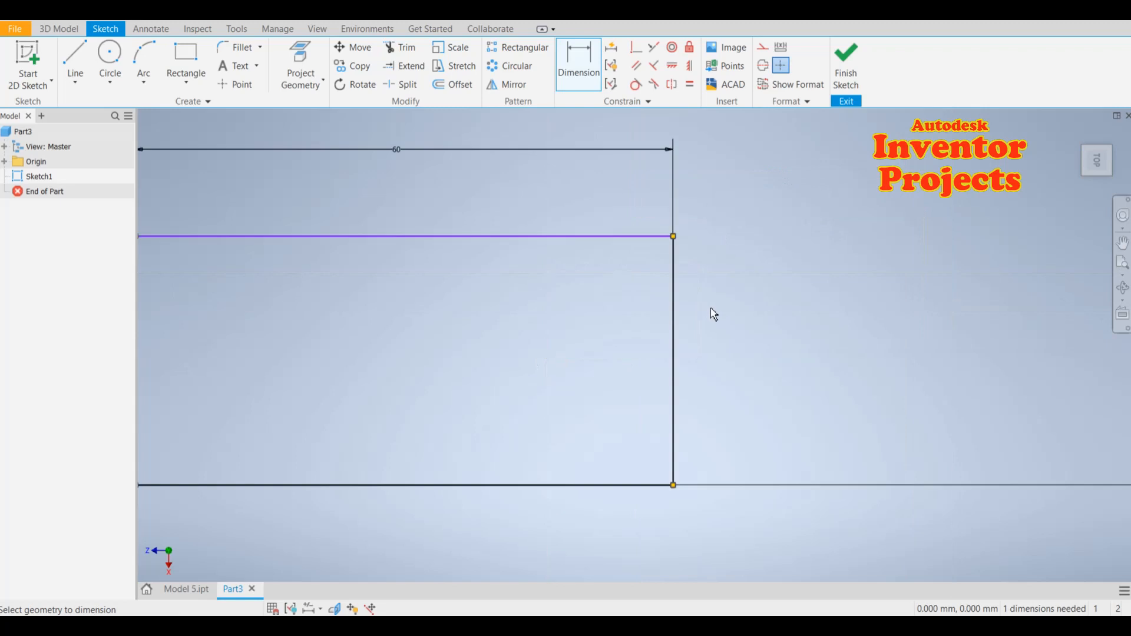
{"action": "left_click", "coordinate": [674, 358]}
{"action": "left_click", "coordinate": [740, 369]}
{"action": "type", "text": "30"}
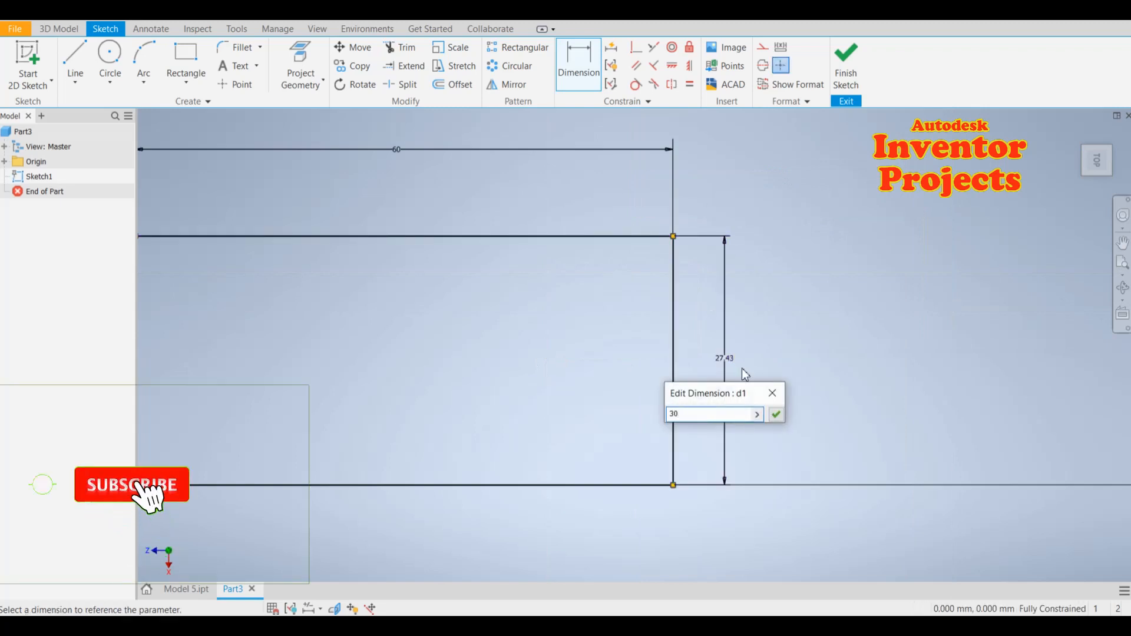
{"action": "key", "text": "Return"}
Draw a circle centred on the midpoint of the rectangle's left edge, passing through both left corners
{"action": "scroll", "coordinate": [763, 413], "scroll_direction": "up", "scroll_amount": 7}
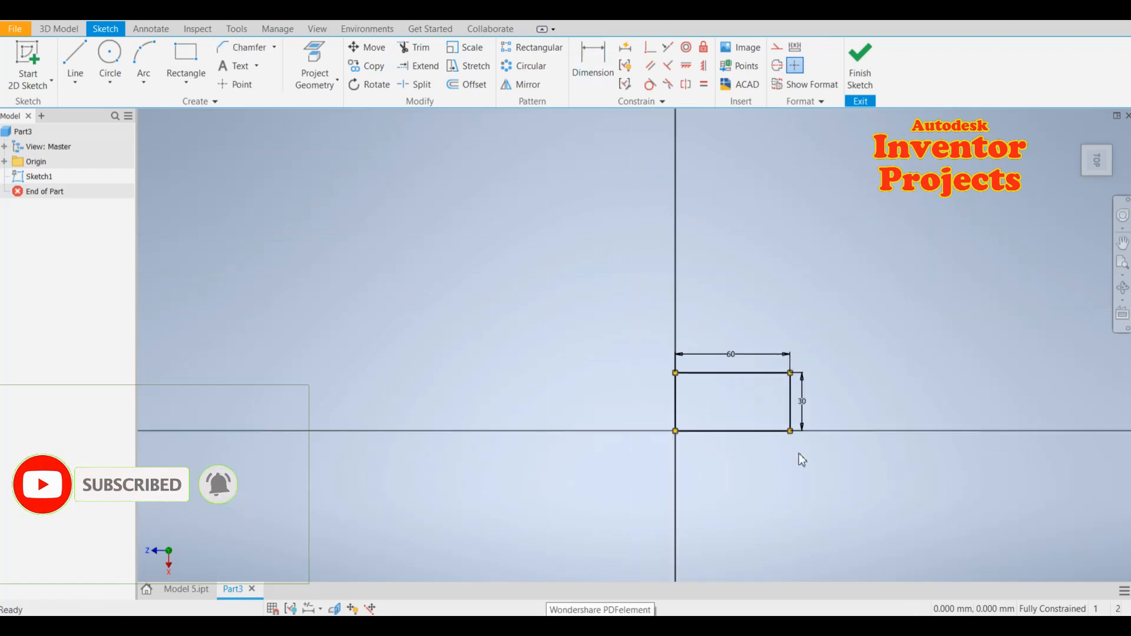
{"action": "scroll", "coordinate": [799, 454], "scroll_direction": "down", "scroll_amount": 3}
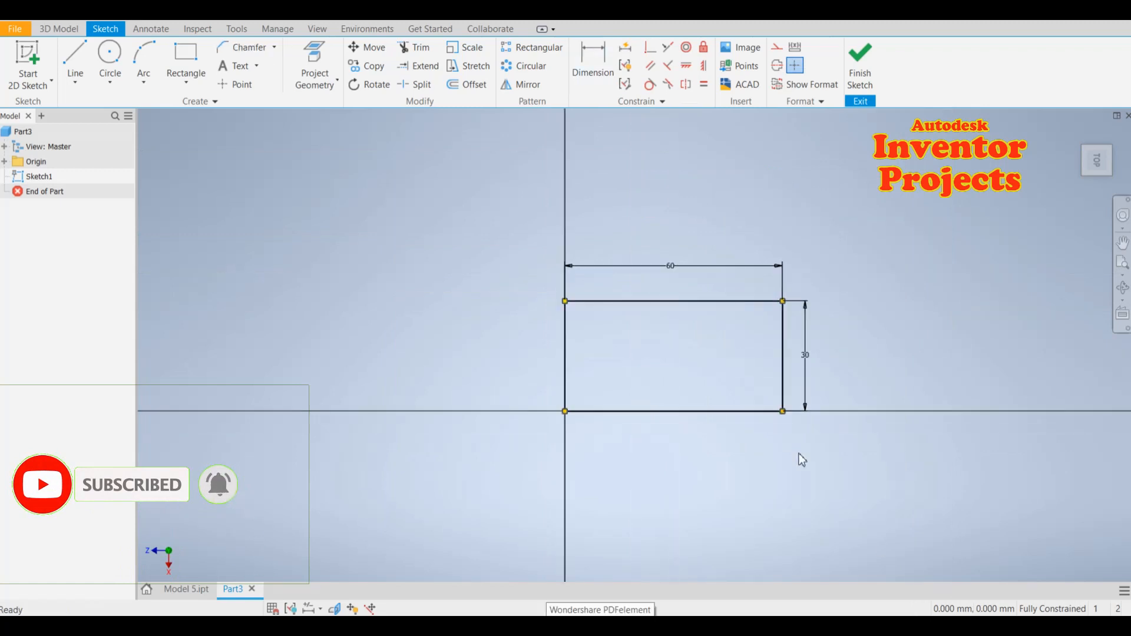
{"action": "left_click", "coordinate": [109, 59]}
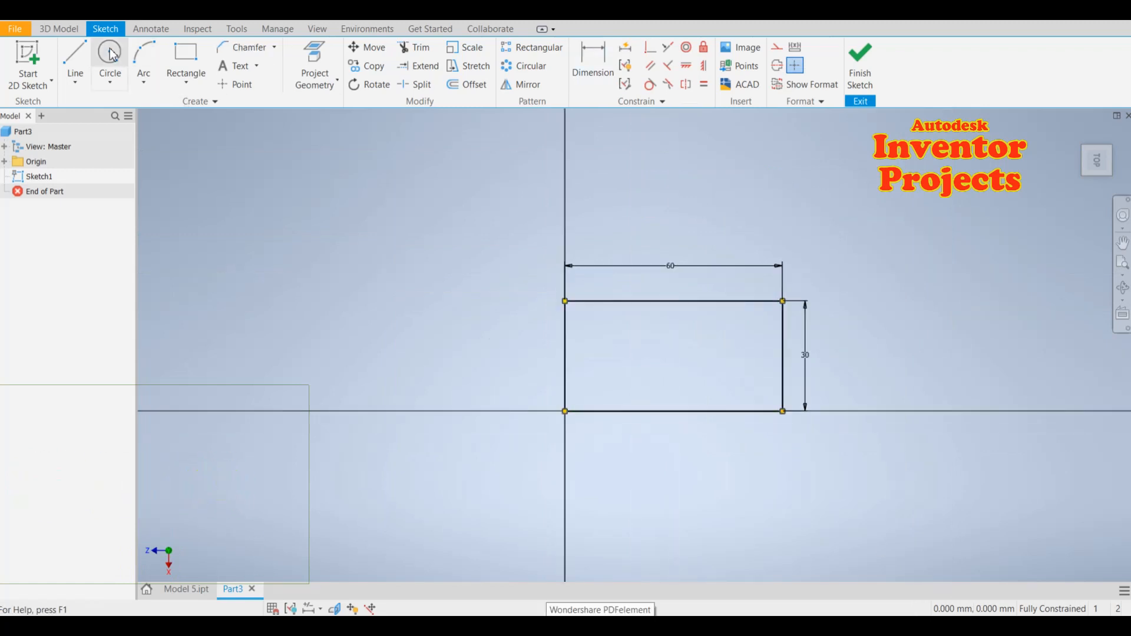
{"action": "left_click", "coordinate": [564, 354]}
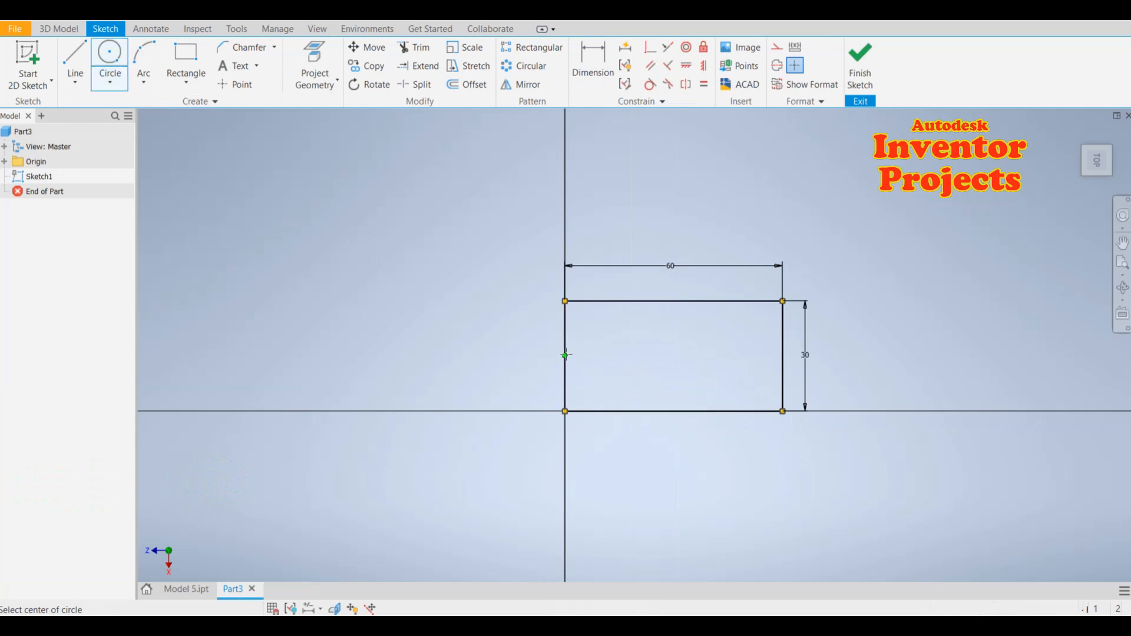
{"action": "key", "text": "Return"}
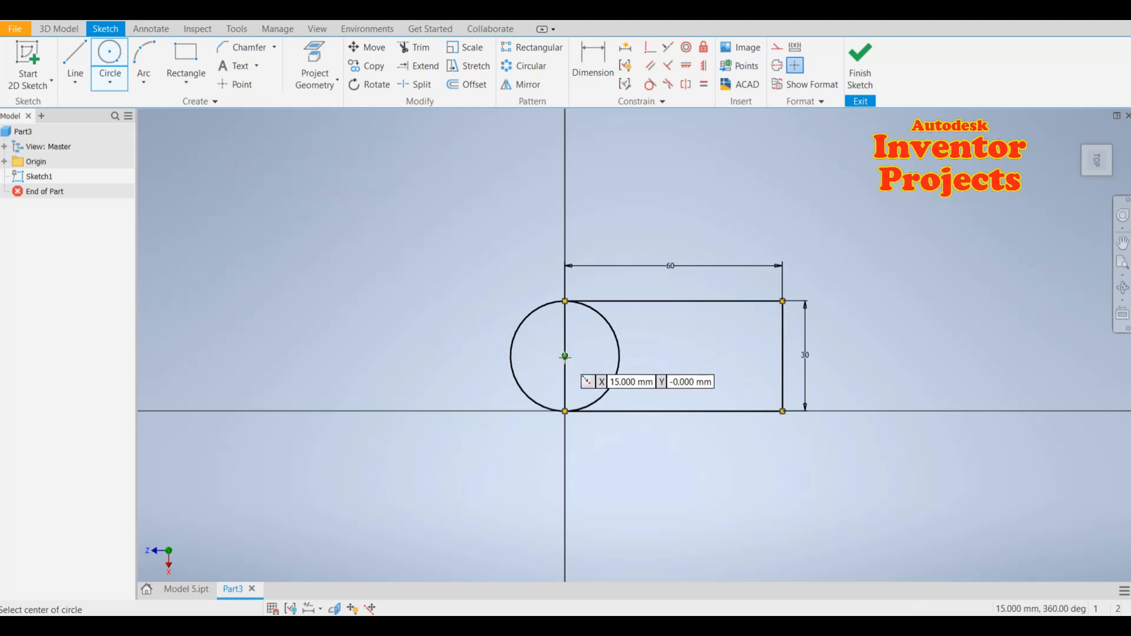
Draw a 15 mm diameter circle concentric with the larger circle
{"action": "left_click", "coordinate": [564, 356]}
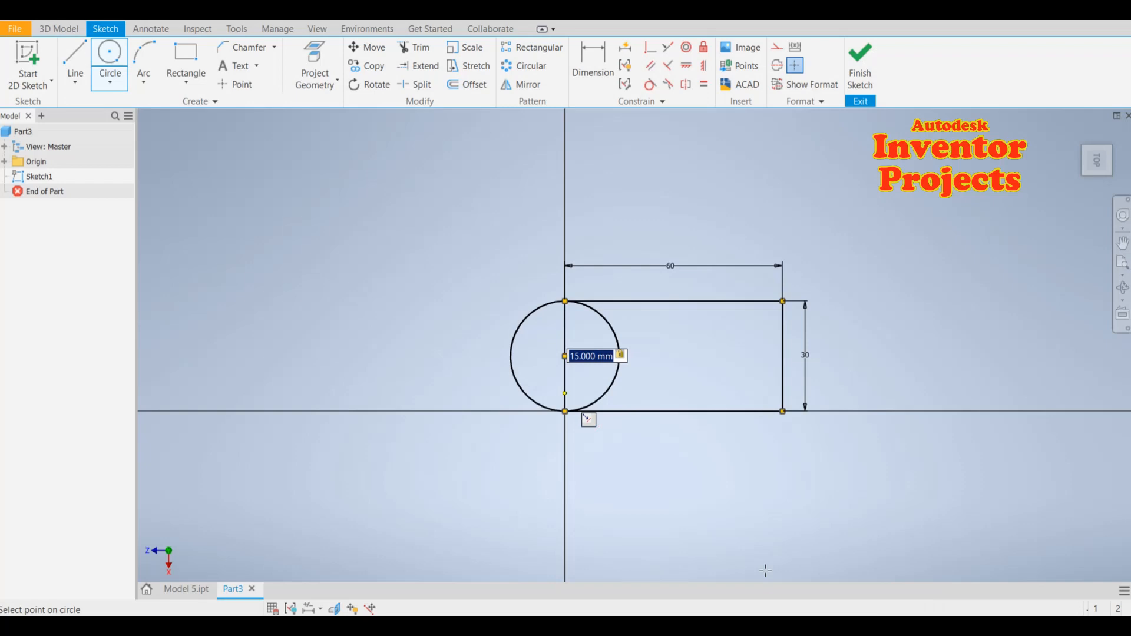
{"action": "type", "text": "15"}
{"action": "key", "text": "Return"}
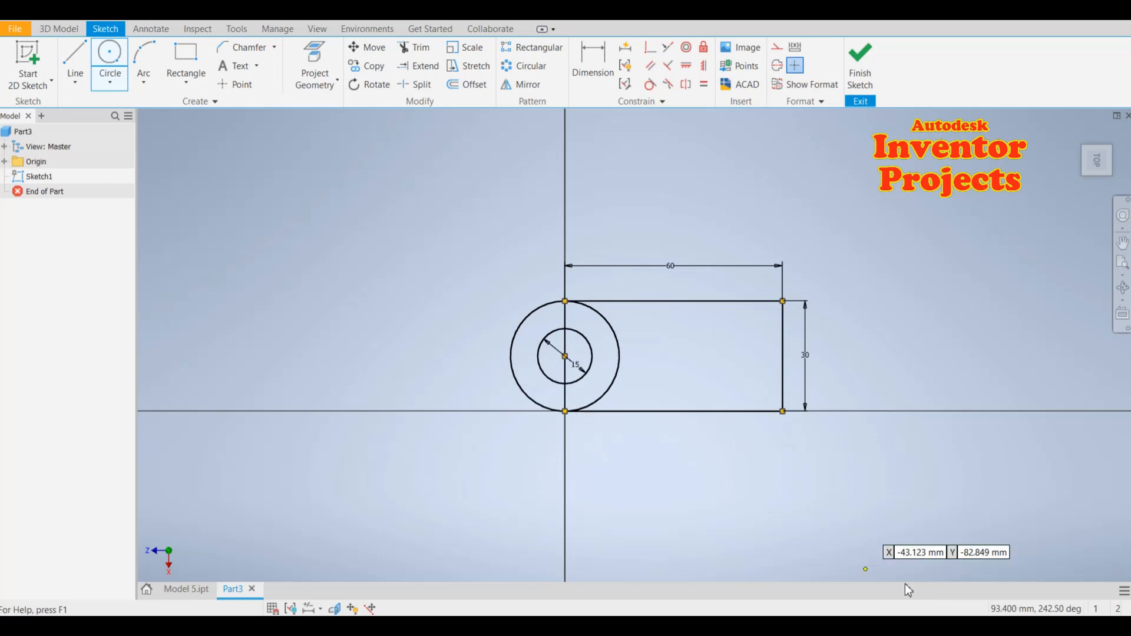
Draw a vertical line across the rectangle from top to bottom edge, about 24 mm from its left edge
{"action": "left_click", "coordinate": [73, 59]}
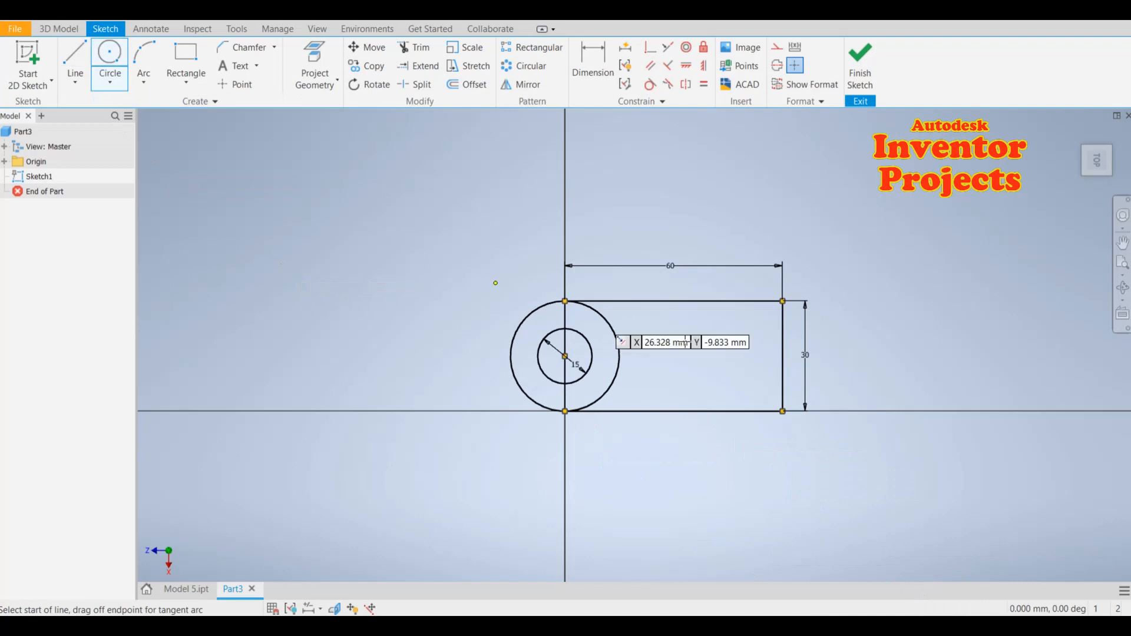
{"action": "left_click", "coordinate": [656, 341]}
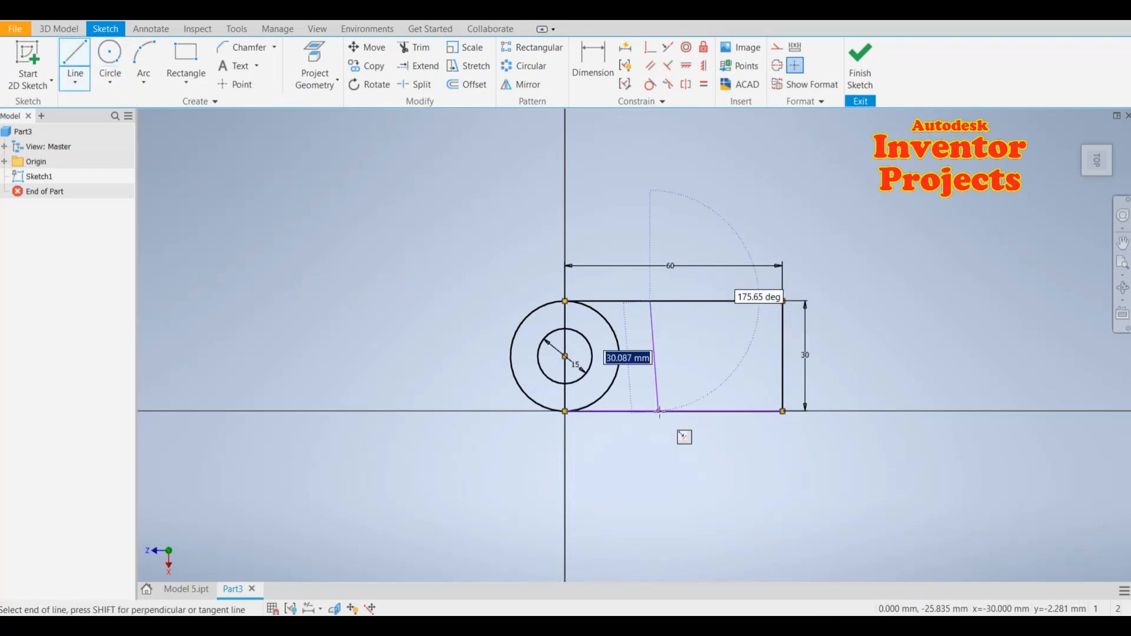
{"action": "left_click", "coordinate": [651, 411]}
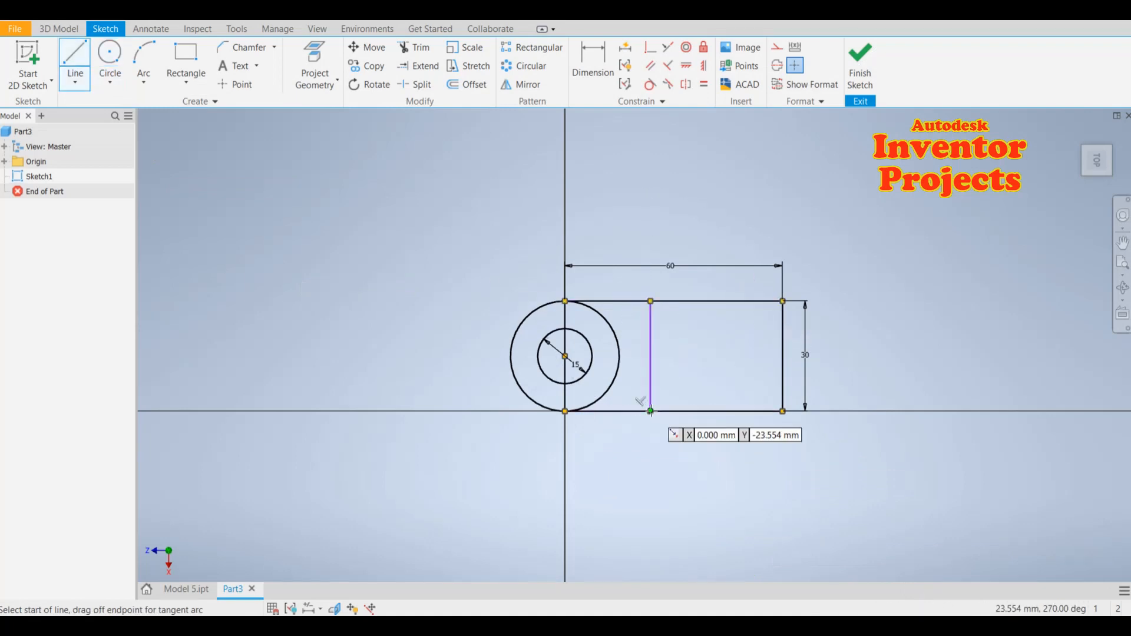
{"action": "key", "text": "Escape"}
Dimension the distance between the rectangle's left edge and the inner vertical line to 18 mm
{"action": "left_click", "coordinate": [592, 62]}
{"action": "left_click", "coordinate": [564, 321]}
{"action": "left_click", "coordinate": [652, 330]}
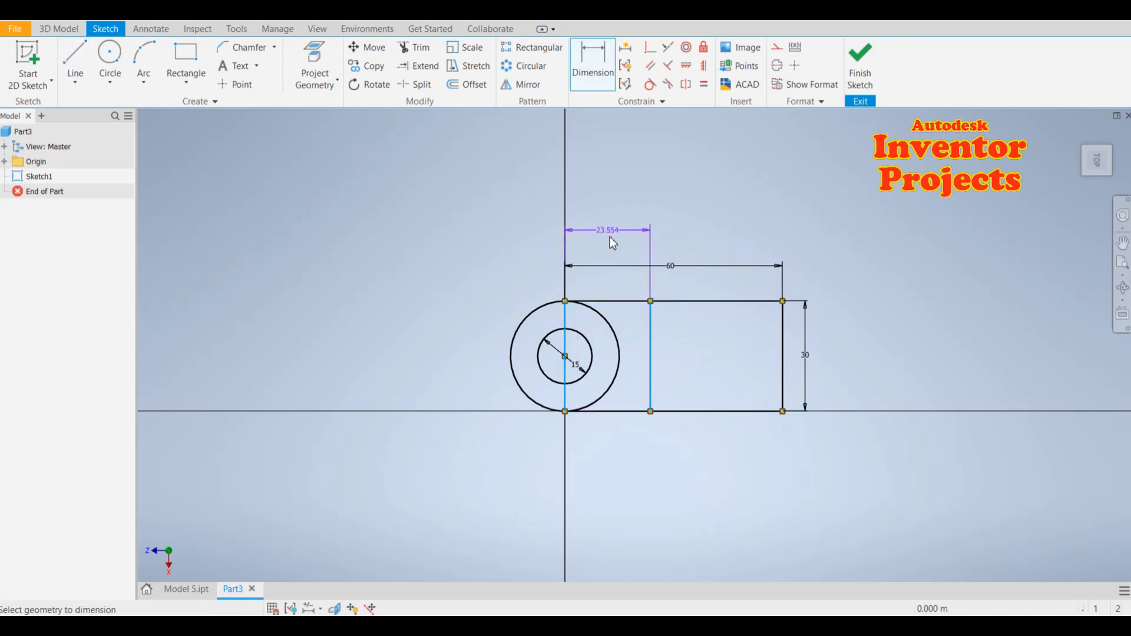
{"action": "left_click", "coordinate": [611, 238]}
{"action": "type", "text": "1"}
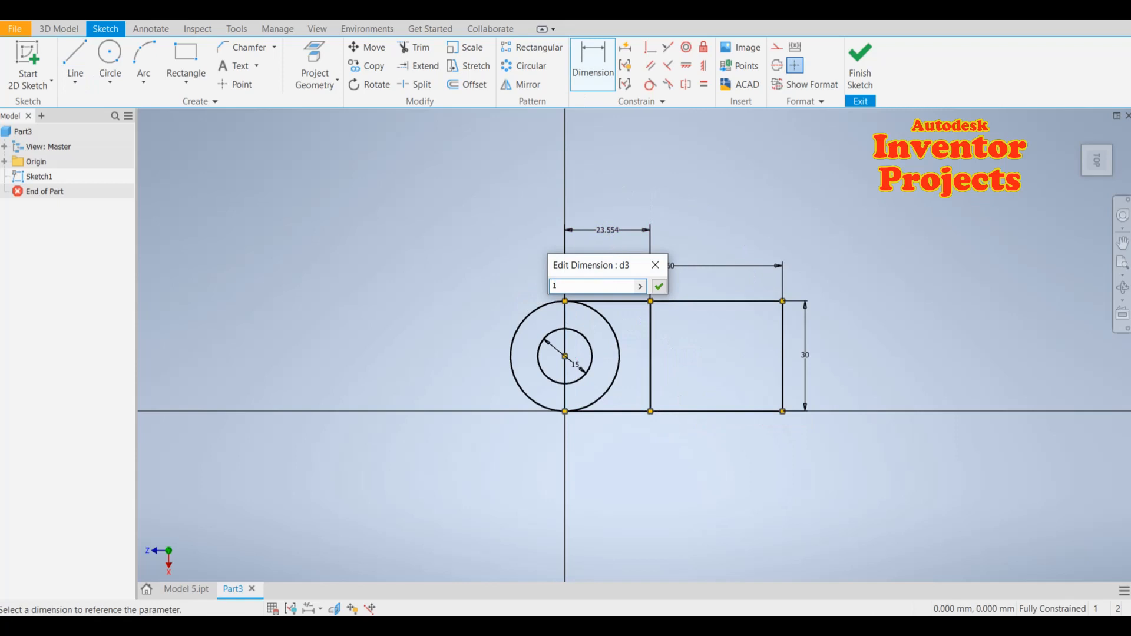
{"action": "type", "text": "8"}
{"action": "key", "text": "Return"}
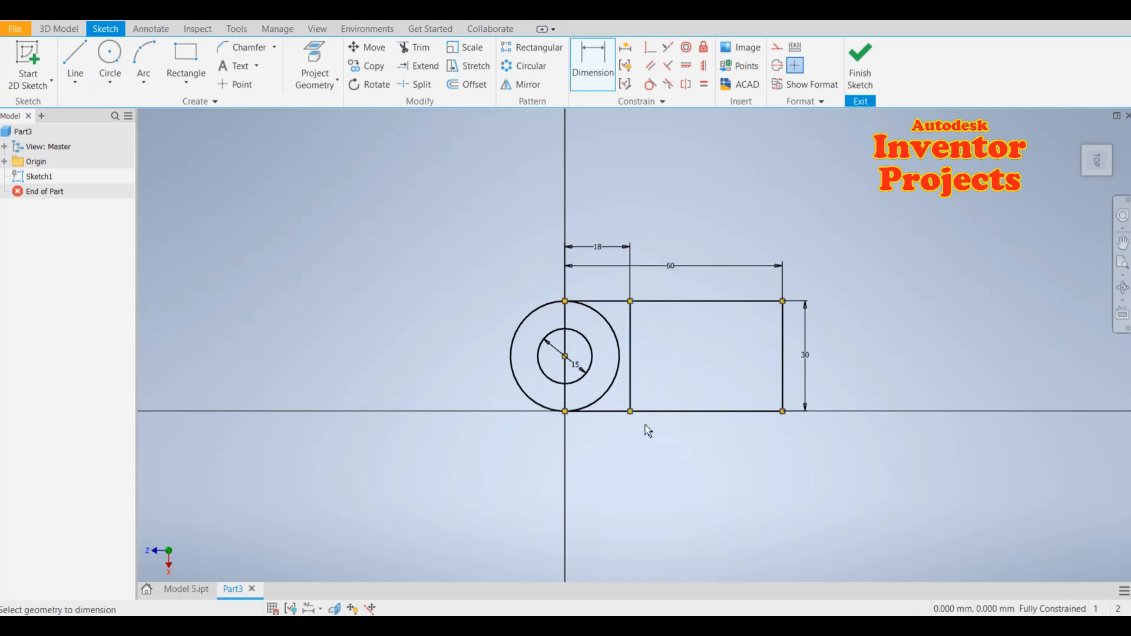
Trim away the half of the larger circle that lies inside the rectangle
{"action": "left_click", "coordinate": [413, 47]}
{"action": "left_click", "coordinate": [609, 324]}
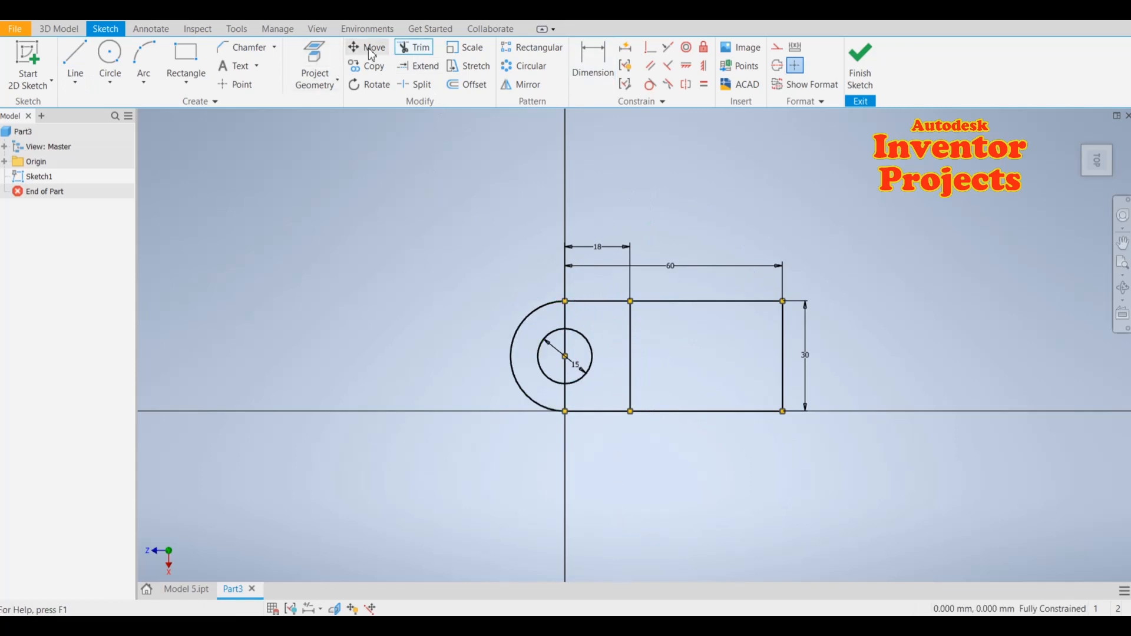
Chamfer both right-hand corners of the rectangle with a 9 mm equal distance
{"action": "left_click", "coordinate": [243, 47]}
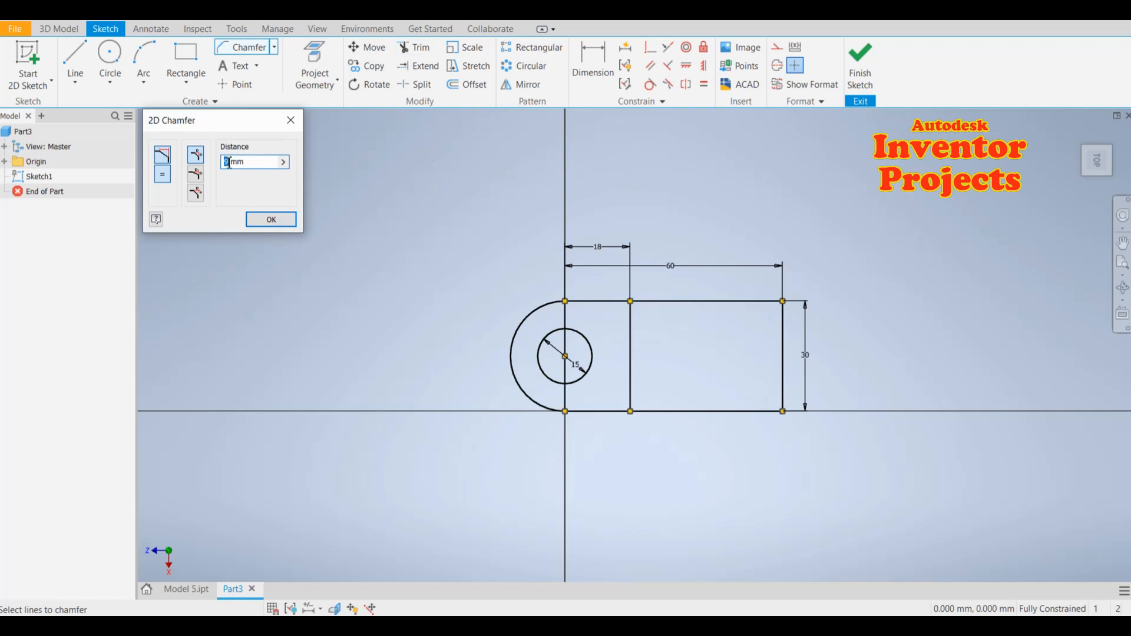
{"action": "left_click", "coordinate": [268, 219]}
{"action": "left_click", "coordinate": [241, 52]}
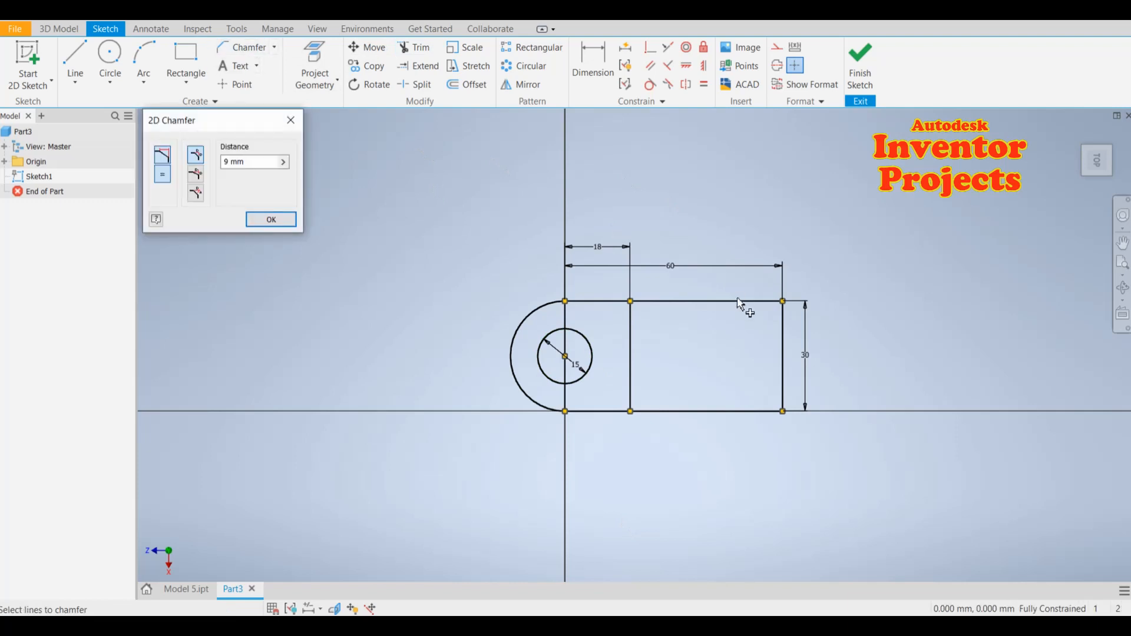
{"action": "left_click", "coordinate": [769, 306]}
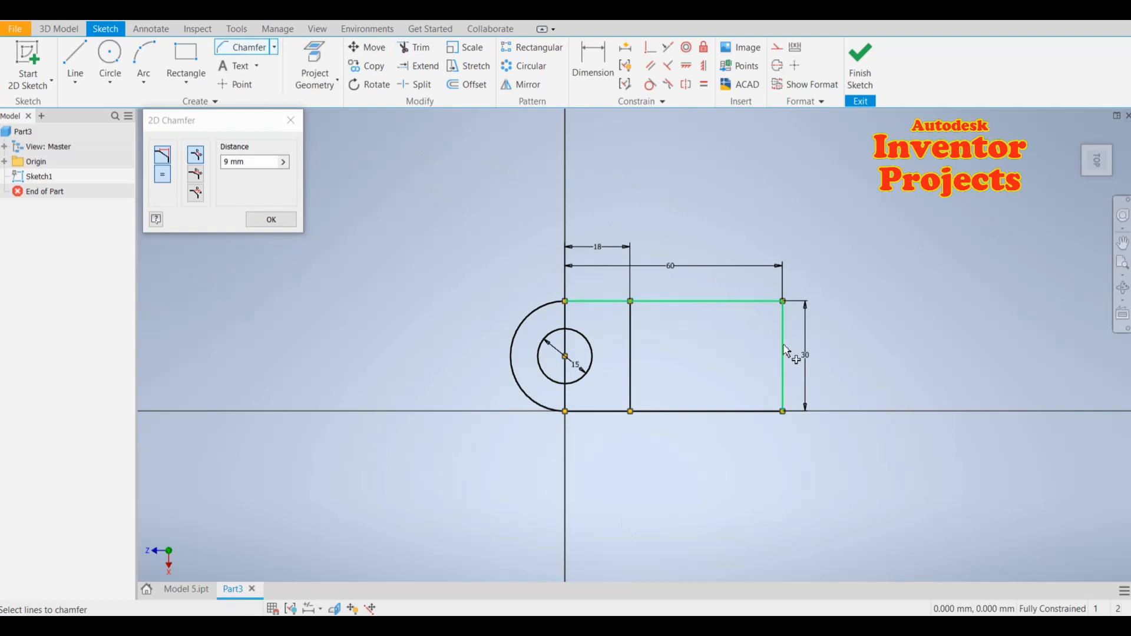
{"action": "left_click", "coordinate": [784, 354]}
{"action": "left_click", "coordinate": [755, 412]}
{"action": "left_click", "coordinate": [784, 394]}
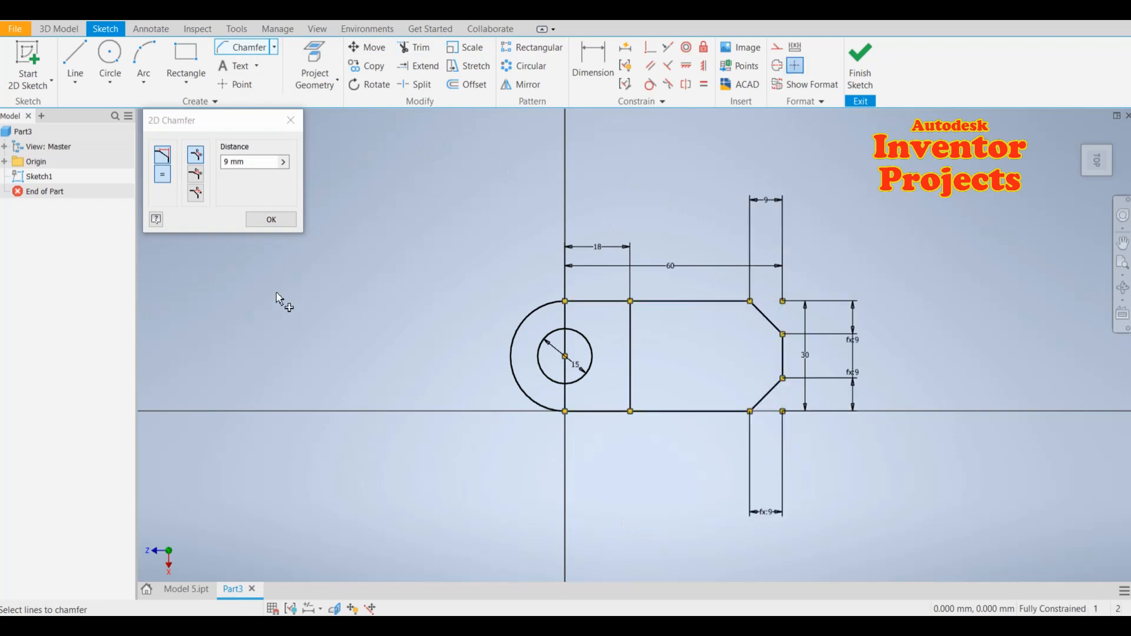
{"action": "left_click", "coordinate": [271, 219]}
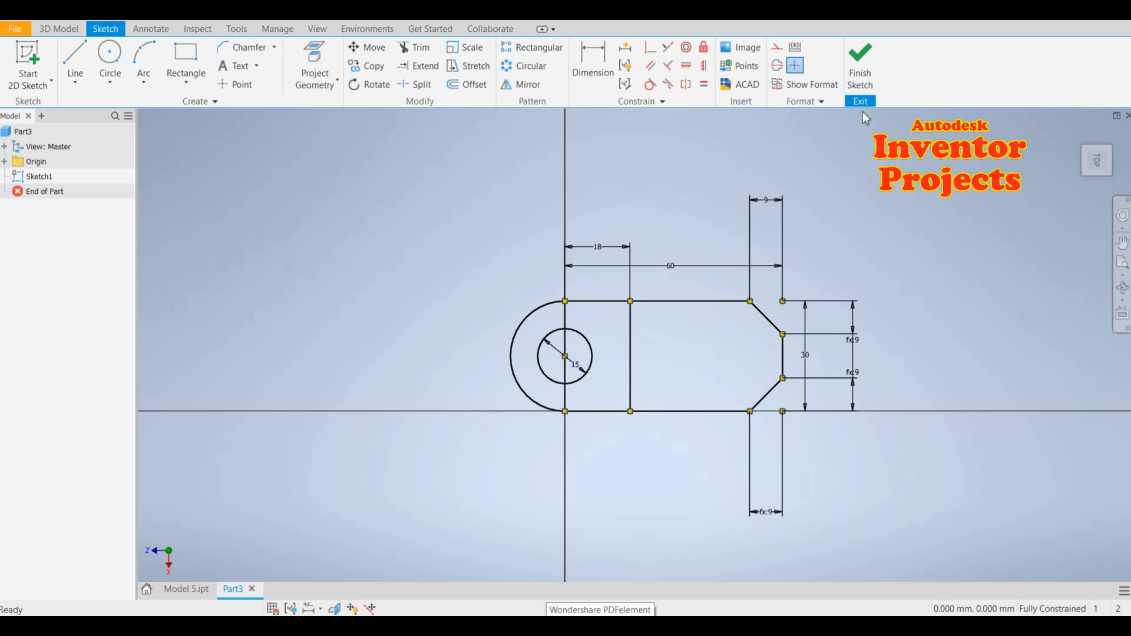
{"action": "left_click", "coordinate": [860, 66]}
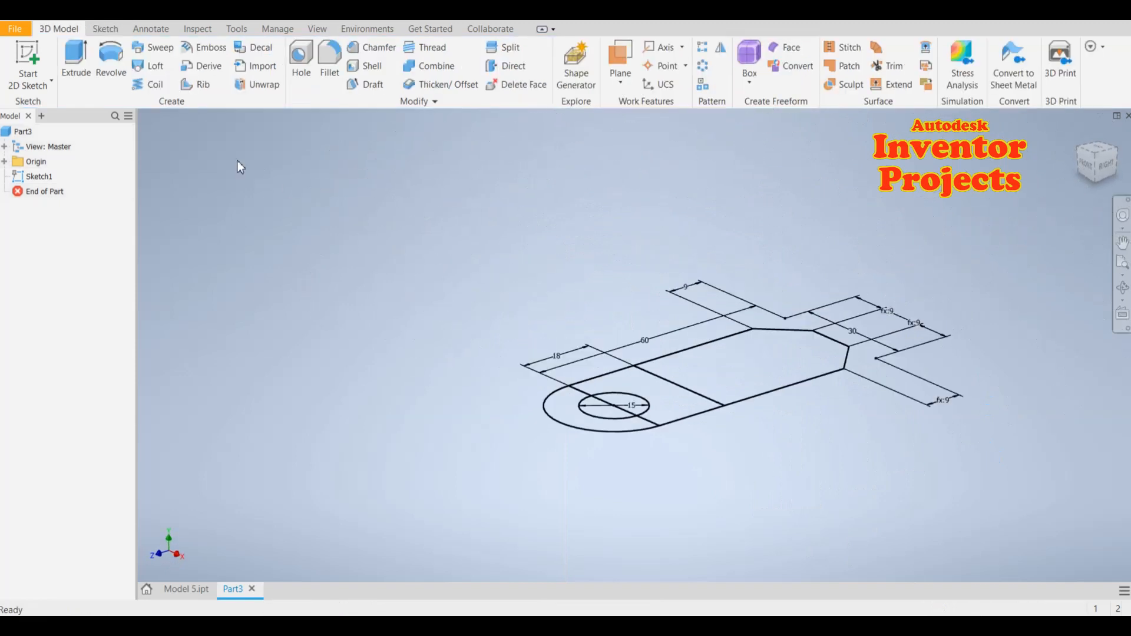
{"action": "left_click", "coordinate": [76, 57]}
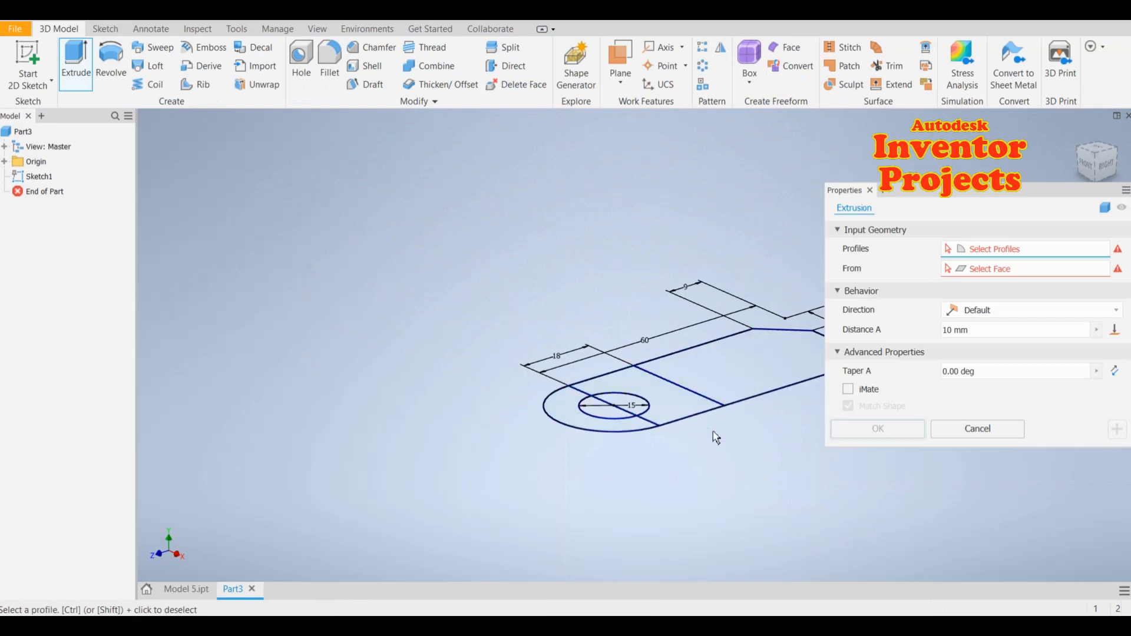
{"action": "left_click", "coordinate": [979, 430]}
Reopen Sketch1 for editing and delete the vertical line running through the centre of the 15 mm circle
{"action": "left_click", "coordinate": [39, 177]}
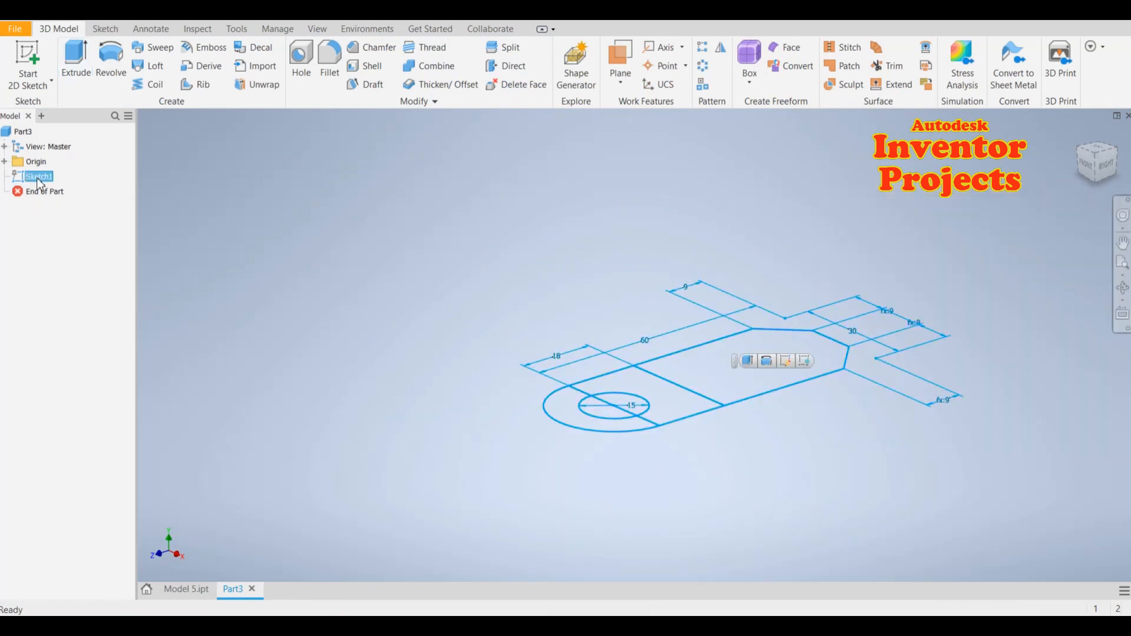
{"action": "left_click", "coordinate": [788, 361]}
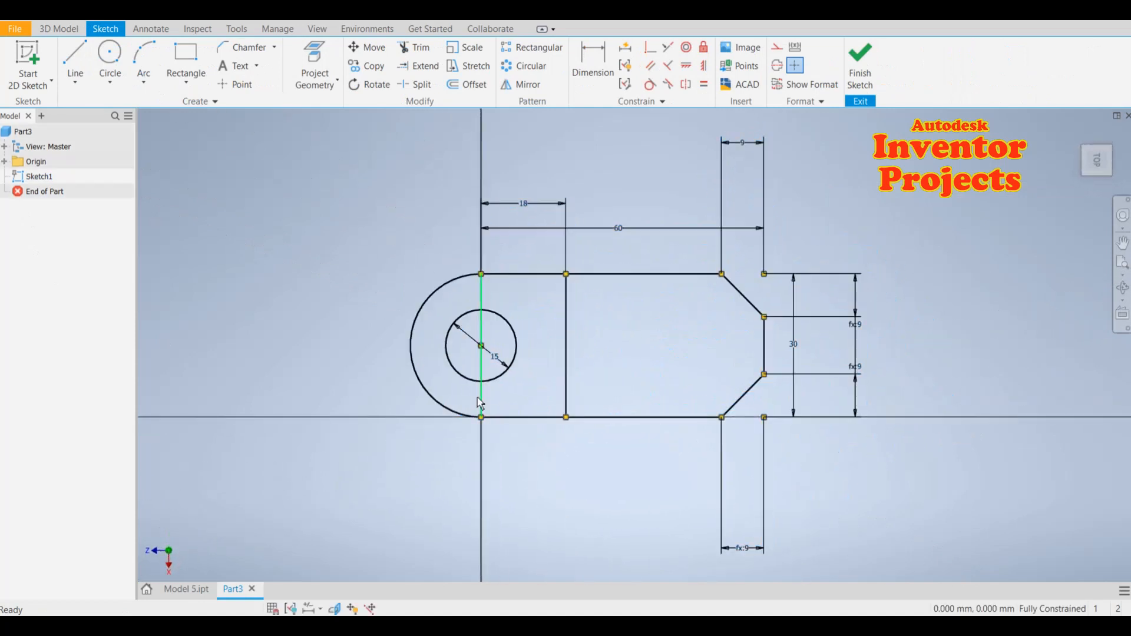
{"action": "left_click", "coordinate": [481, 401]}
{"action": "key", "text": "Delete"}
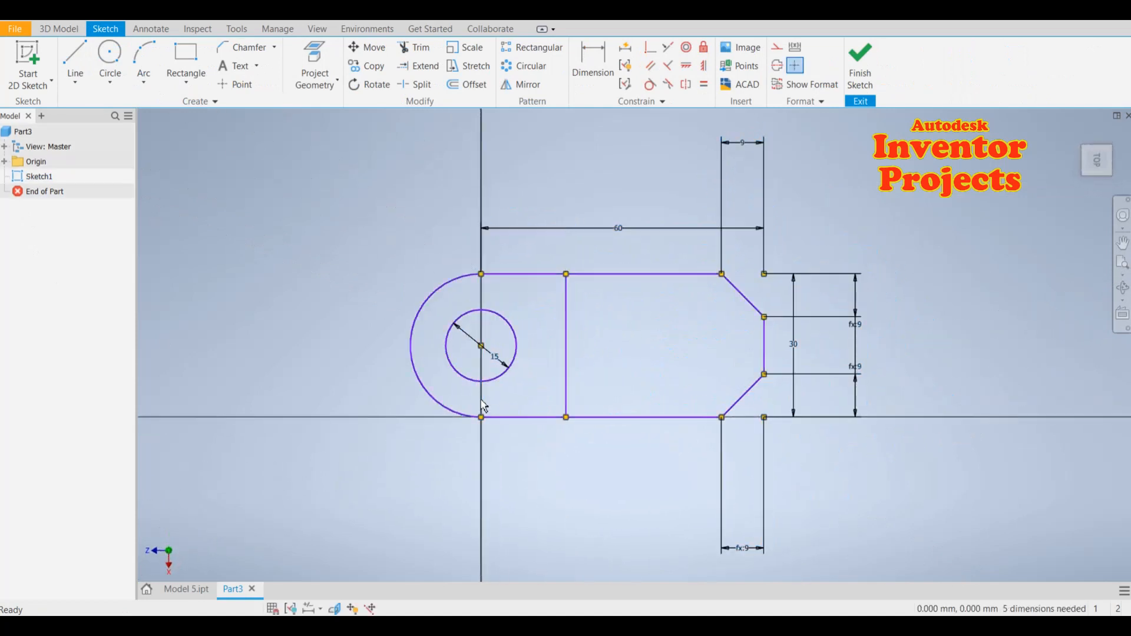
Finish the sketch and extrude the rounded section around the 15 mm hole by 30 mm
{"action": "left_click", "coordinate": [867, 75]}
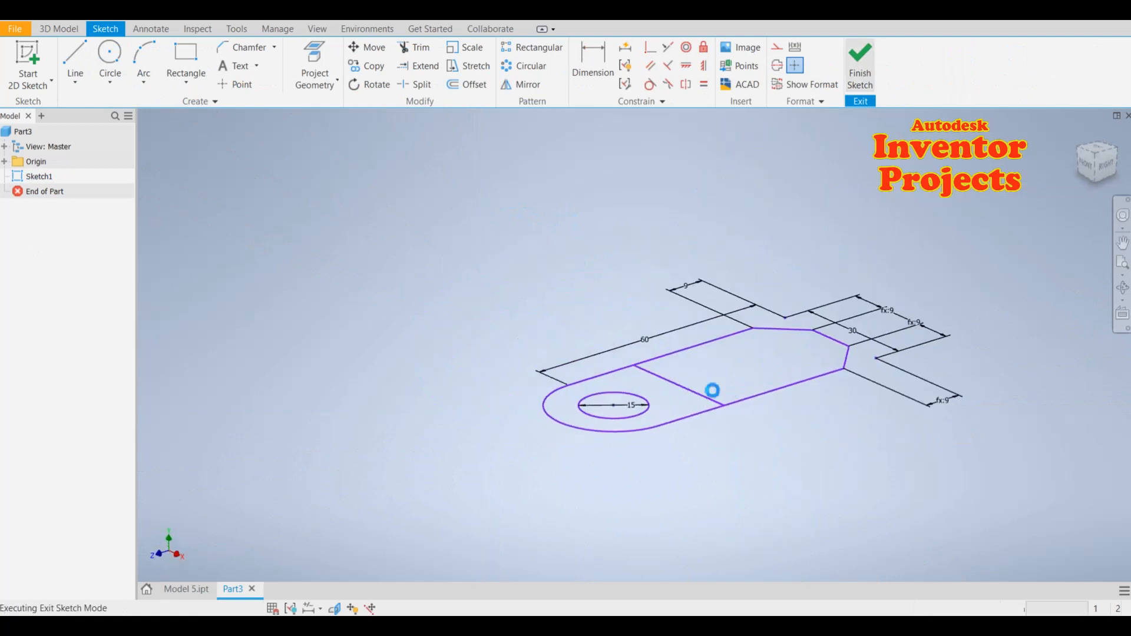
{"action": "left_click", "coordinate": [76, 58]}
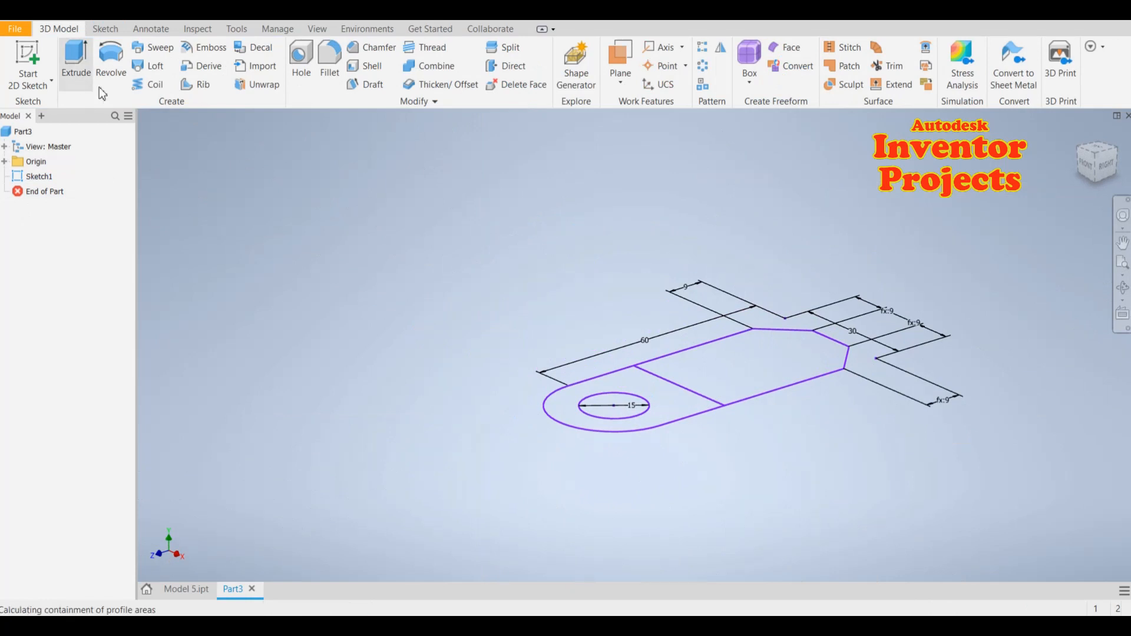
{"action": "left_click", "coordinate": [665, 408]}
{"action": "left_click_drag", "start_coordinate": [950, 333], "coordinate": [946, 333]}
{"action": "type", "text": "30"}
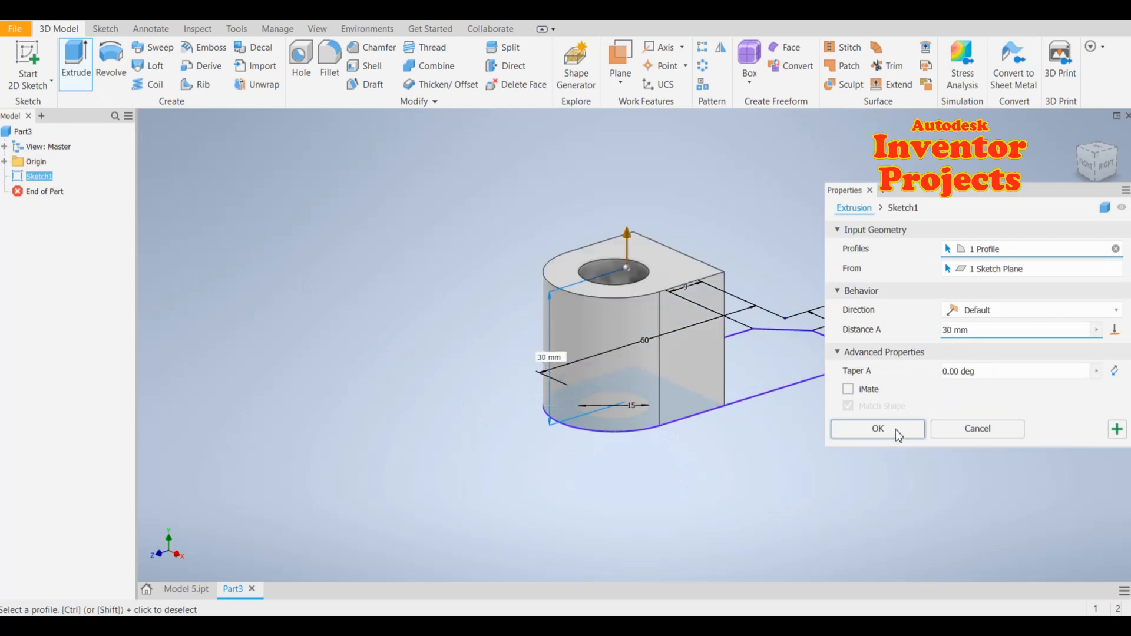
{"action": "left_click", "coordinate": [897, 433]}
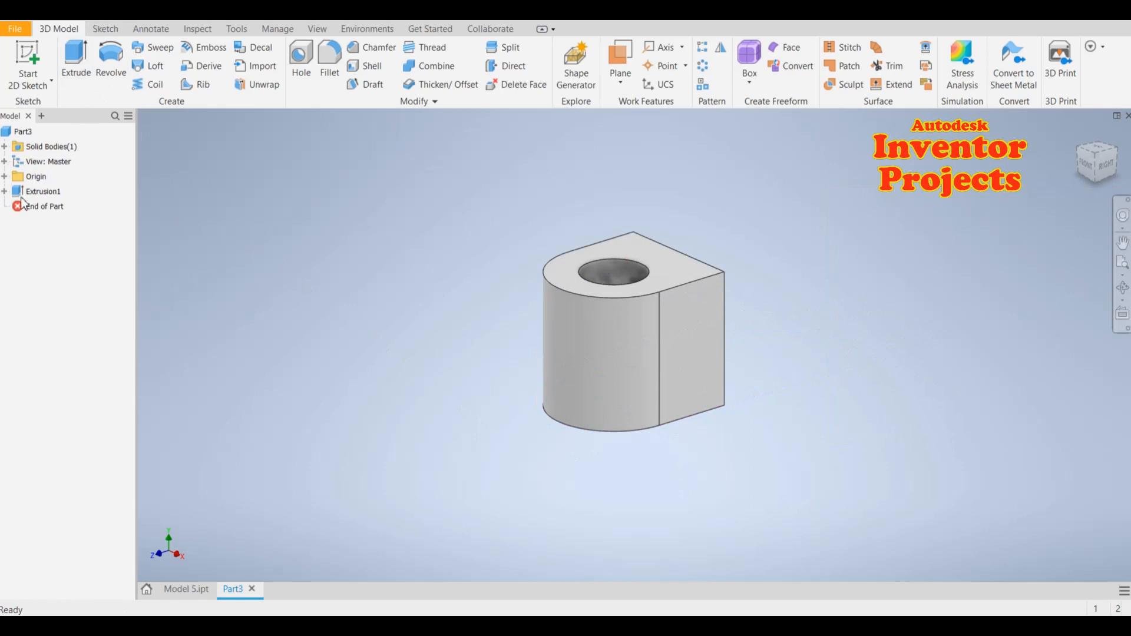
Reopen the first extrusion and continue from it with a joined 9 mm extrusion of the chamfered section
{"action": "left_click", "coordinate": [43, 192]}
{"action": "left_click", "coordinate": [634, 330]}
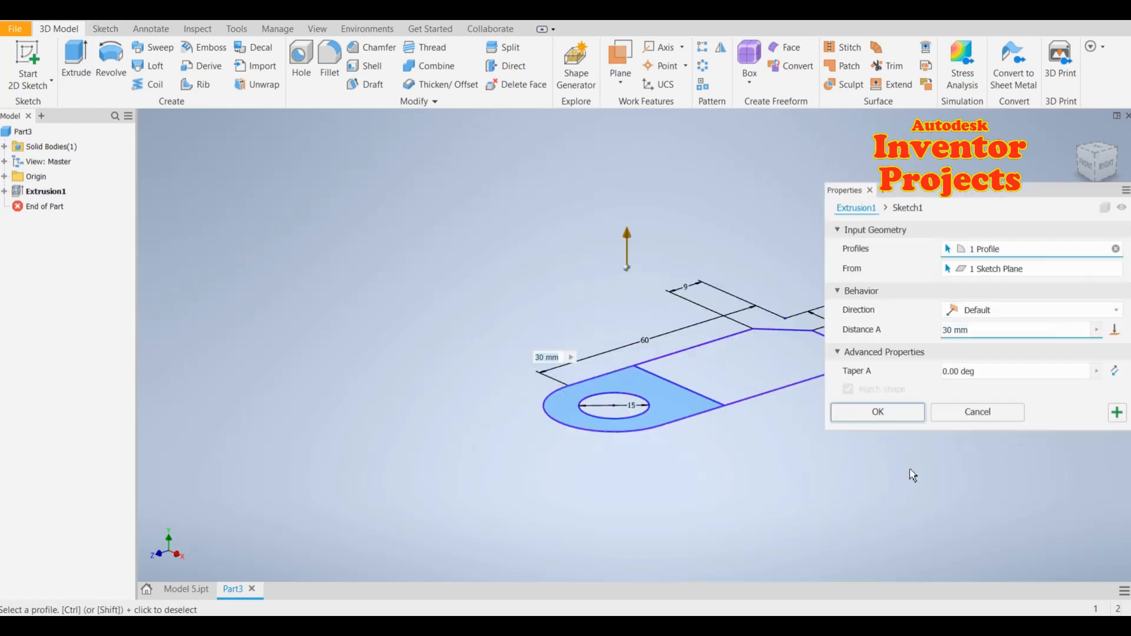
{"action": "left_click", "coordinate": [1121, 415]}
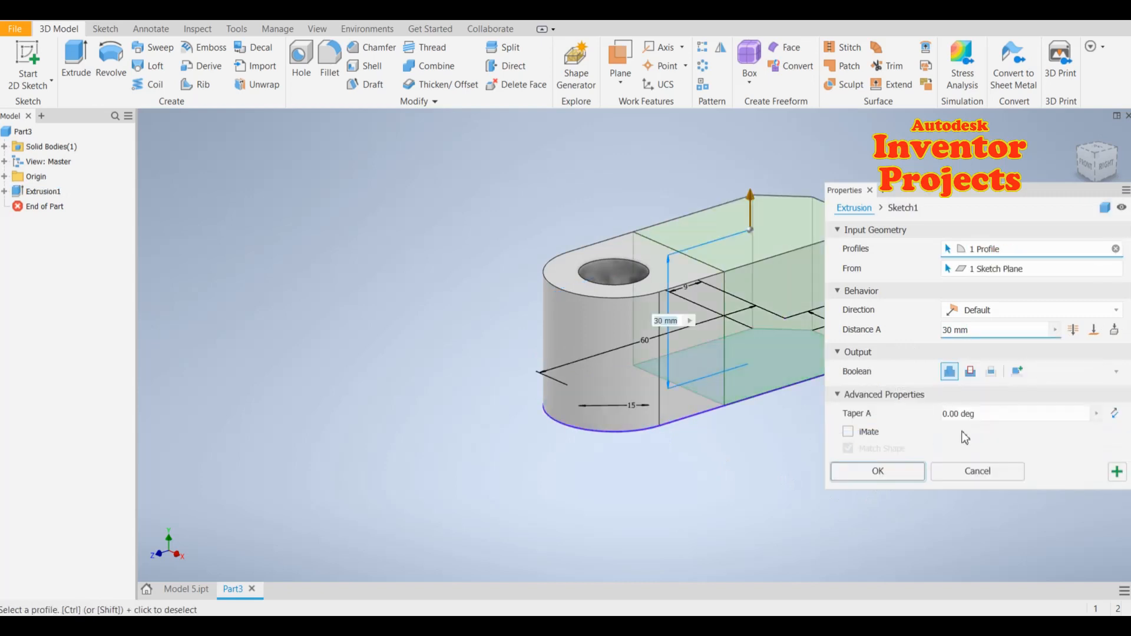
{"action": "left_click_drag", "start_coordinate": [959, 335], "coordinate": [925, 332]}
{"action": "type", "text": "9"}
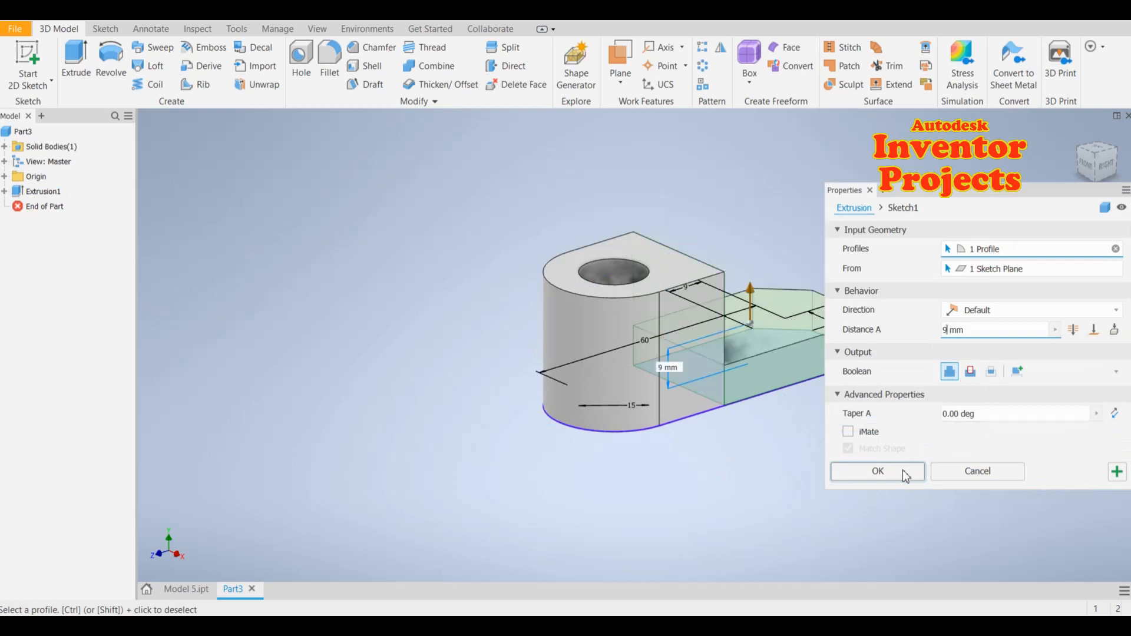
{"action": "left_click", "coordinate": [906, 475]}
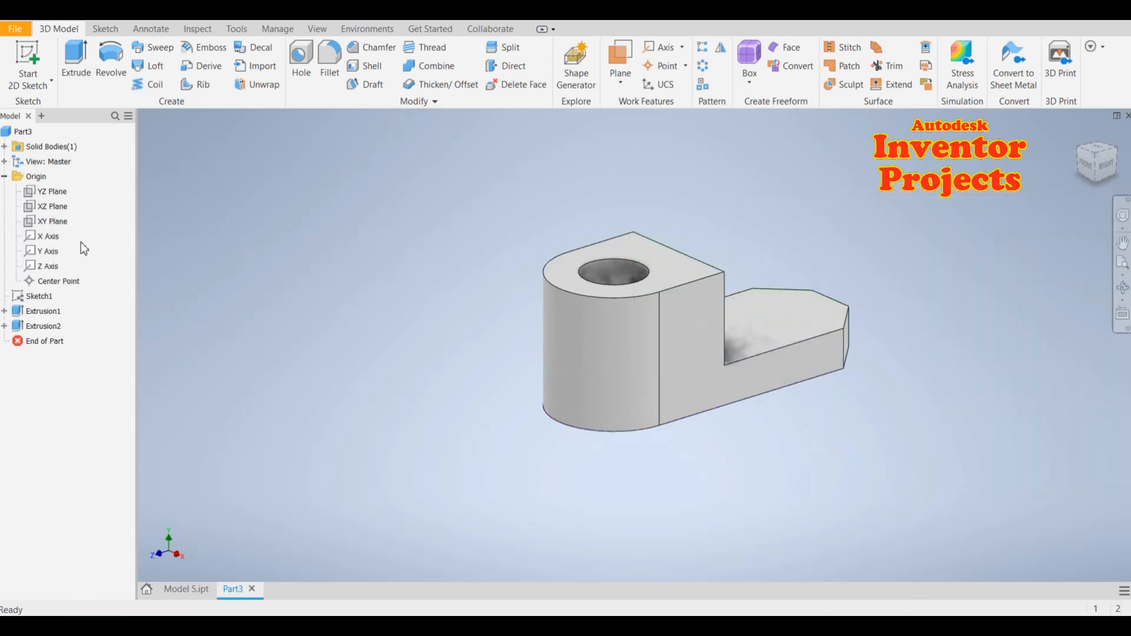
Create a work plane offset -15 mm from the YZ plane
{"action": "left_click", "coordinate": [52, 192]}
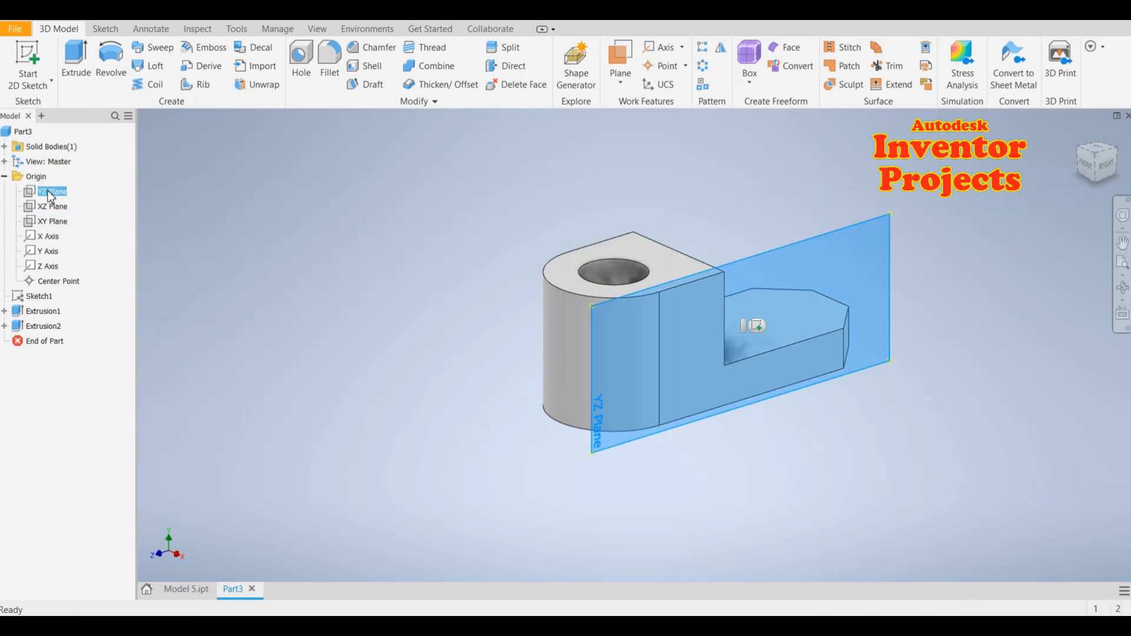
{"action": "left_click", "coordinate": [620, 84]}
{"action": "left_click", "coordinate": [571, 142]}
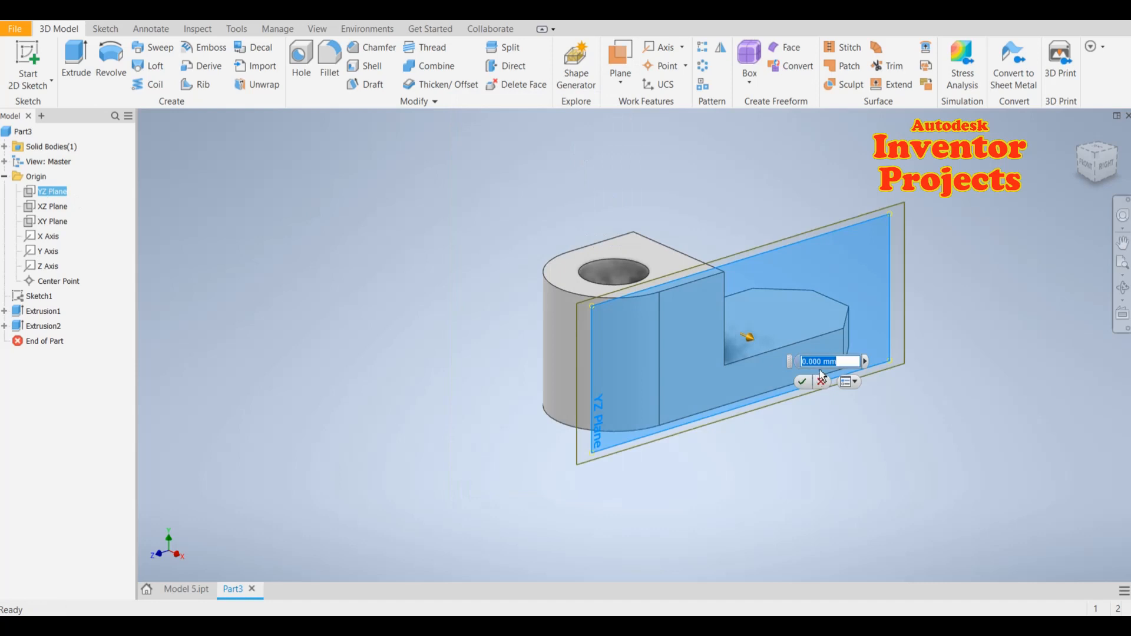
{"action": "type", "text": "-15"}
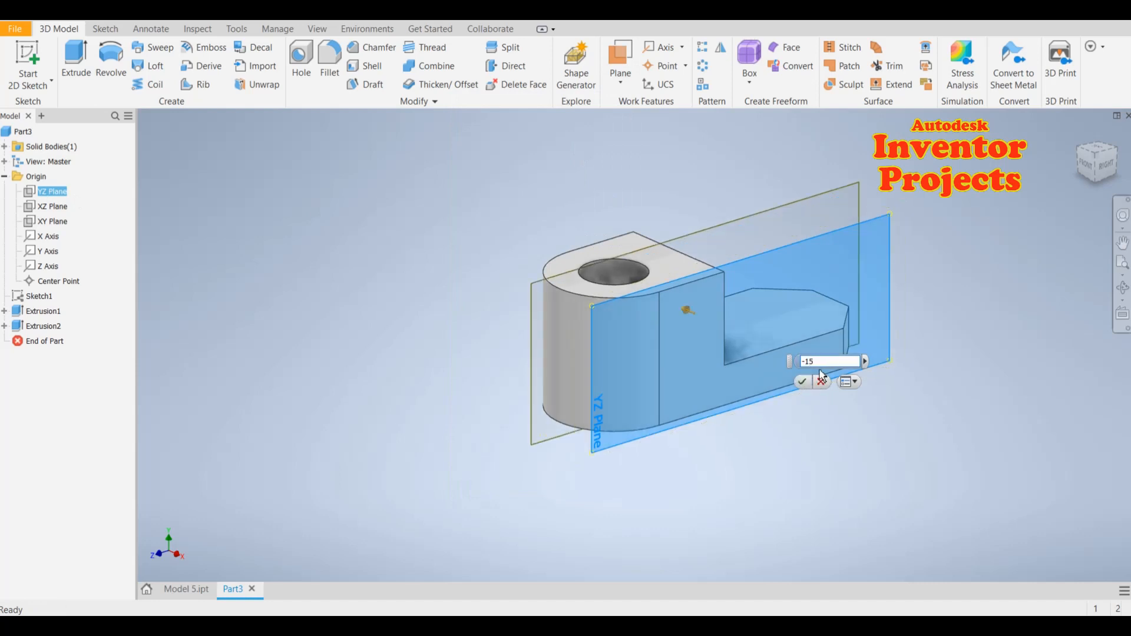
{"action": "left_click", "coordinate": [803, 382]}
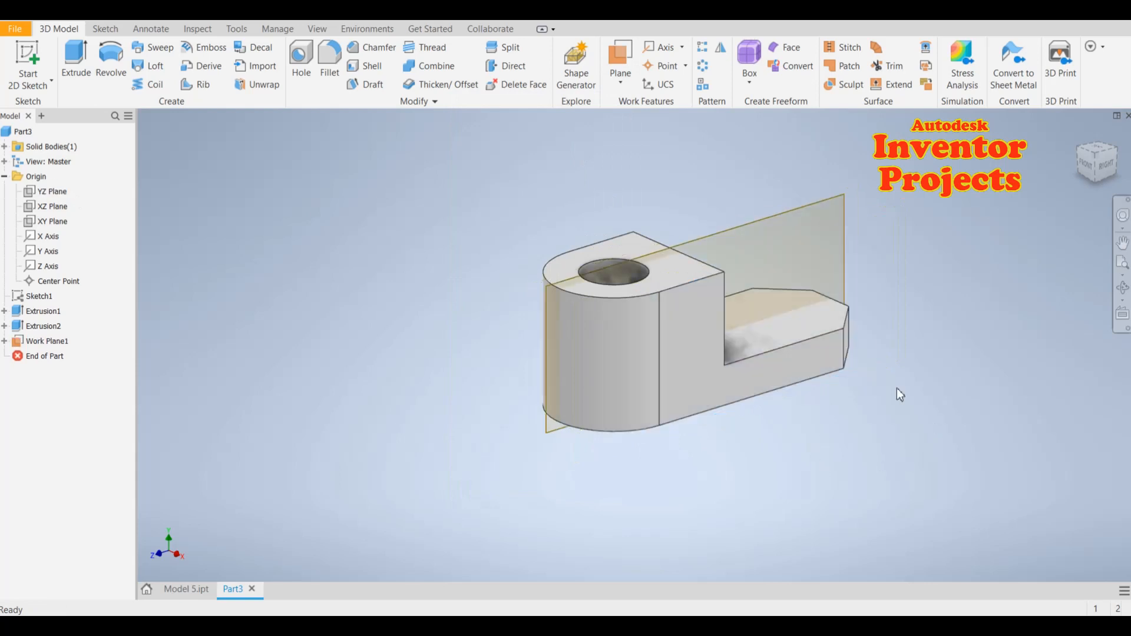
Start a new sketch on the offset work plane and slice the model graphics at that plane
{"action": "left_click", "coordinate": [846, 278]}
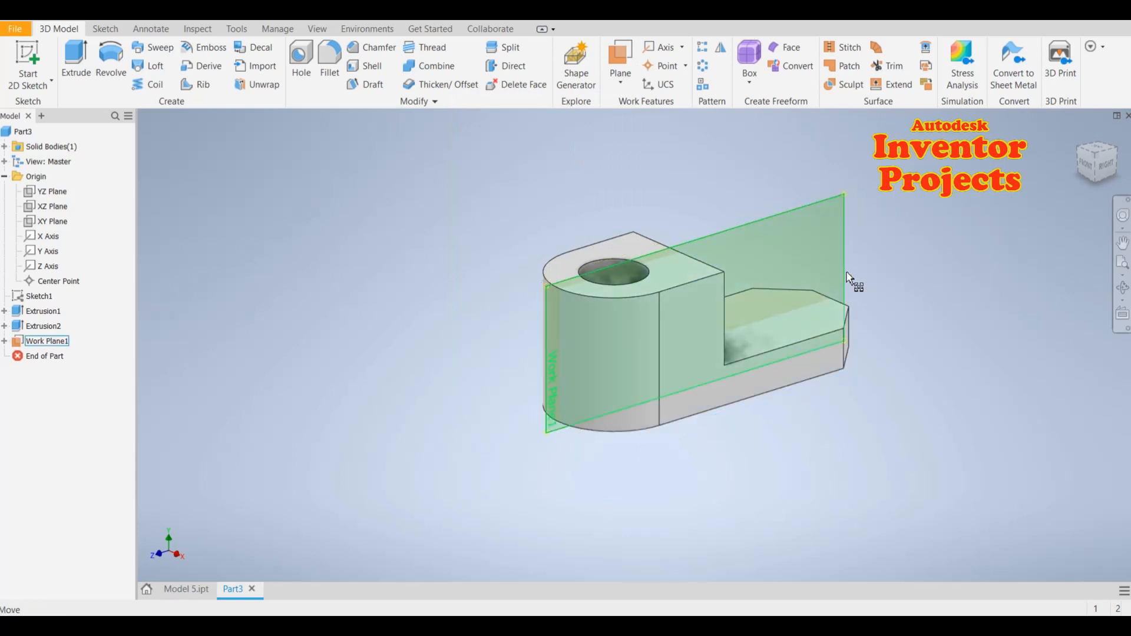
{"action": "left_click", "coordinate": [882, 264]}
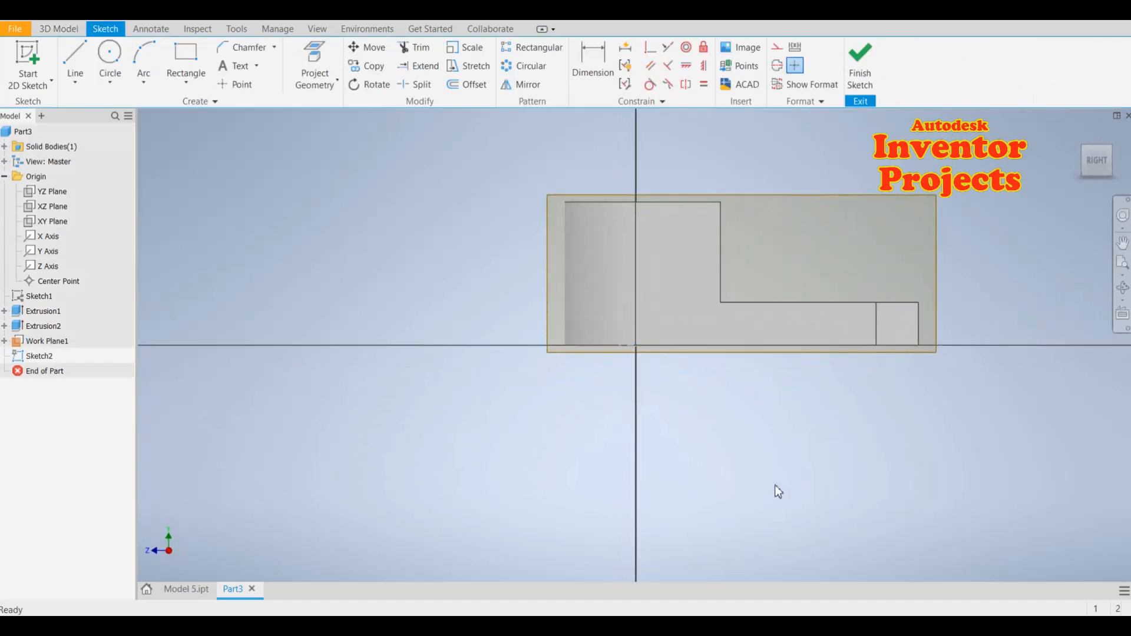
{"action": "scroll", "coordinate": [706, 497], "scroll_direction": "down", "scroll_amount": 5}
{"action": "scroll", "coordinate": [798, 446], "scroll_direction": "up", "scroll_amount": 5}
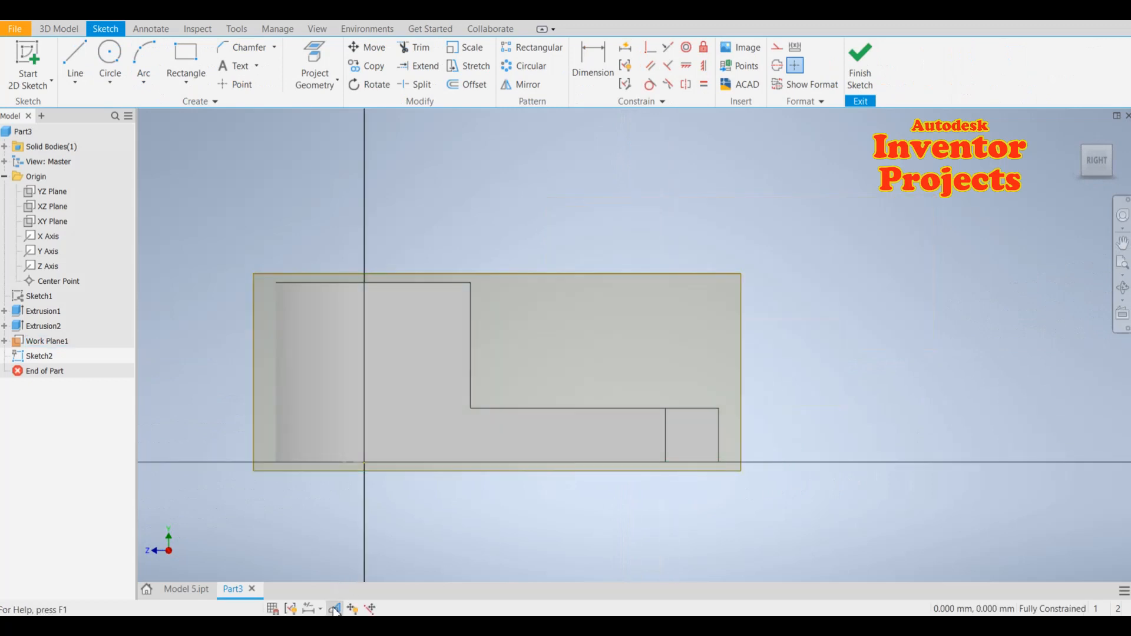
{"action": "left_click", "coordinate": [335, 609]}
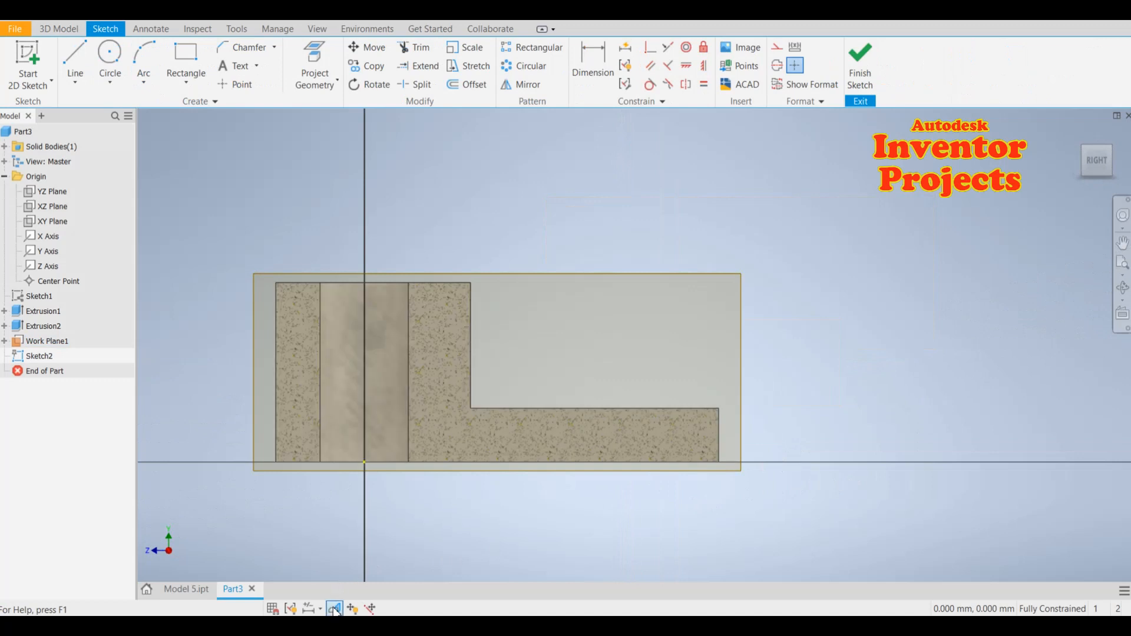
Draw a sloping line from the tall block's upper inner corner to the upper outer corner of the low base
{"action": "left_click", "coordinate": [78, 56]}
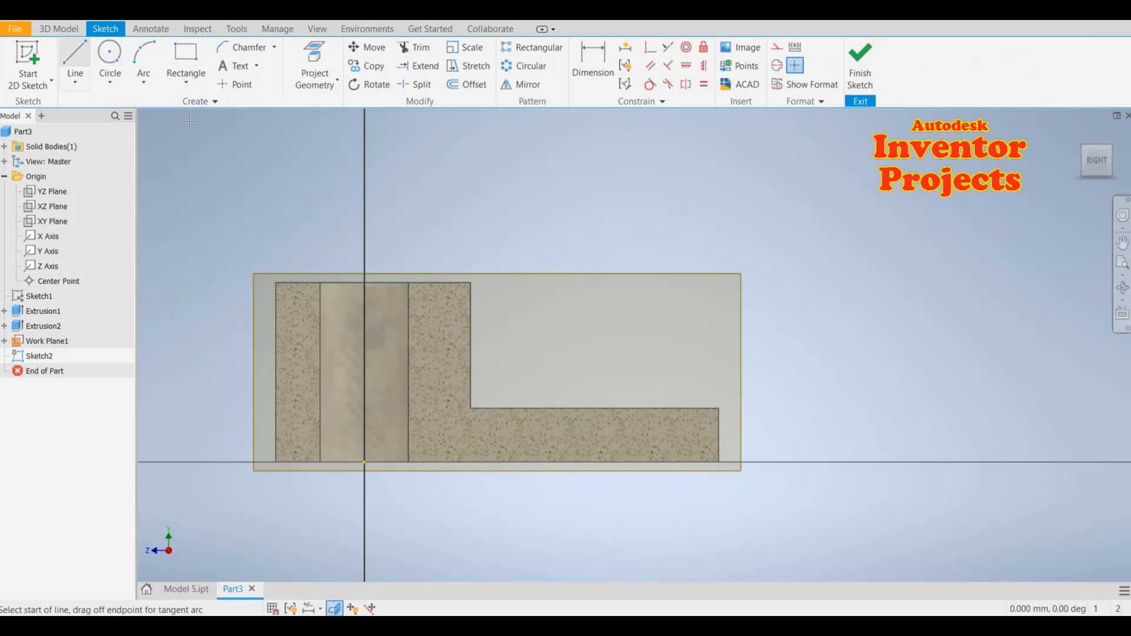
{"action": "left_click", "coordinate": [470, 283]}
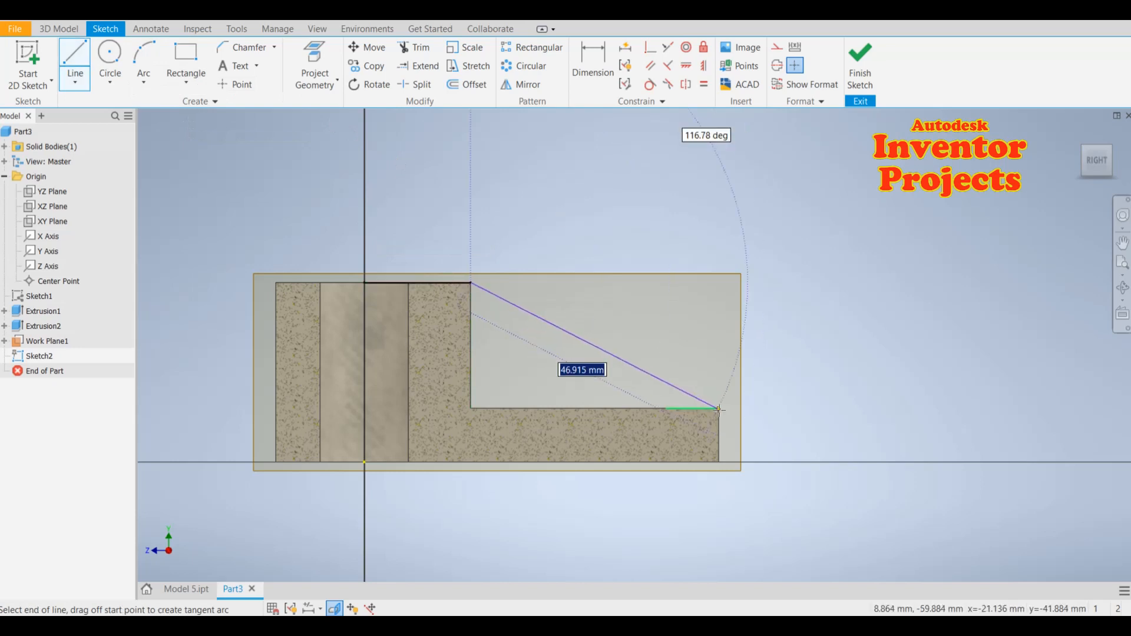
{"action": "scroll", "coordinate": [719, 409], "scroll_direction": "up", "scroll_amount": 5}
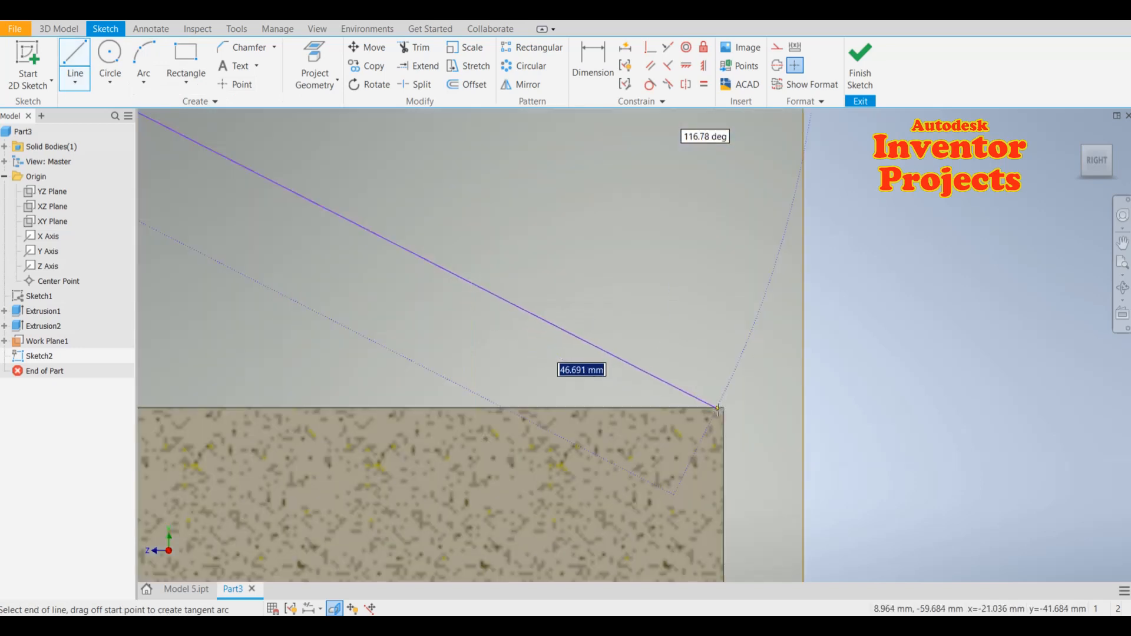
{"action": "left_click", "coordinate": [725, 408]}
{"action": "scroll", "coordinate": [725, 407], "scroll_direction": "down", "scroll_amount": 5}
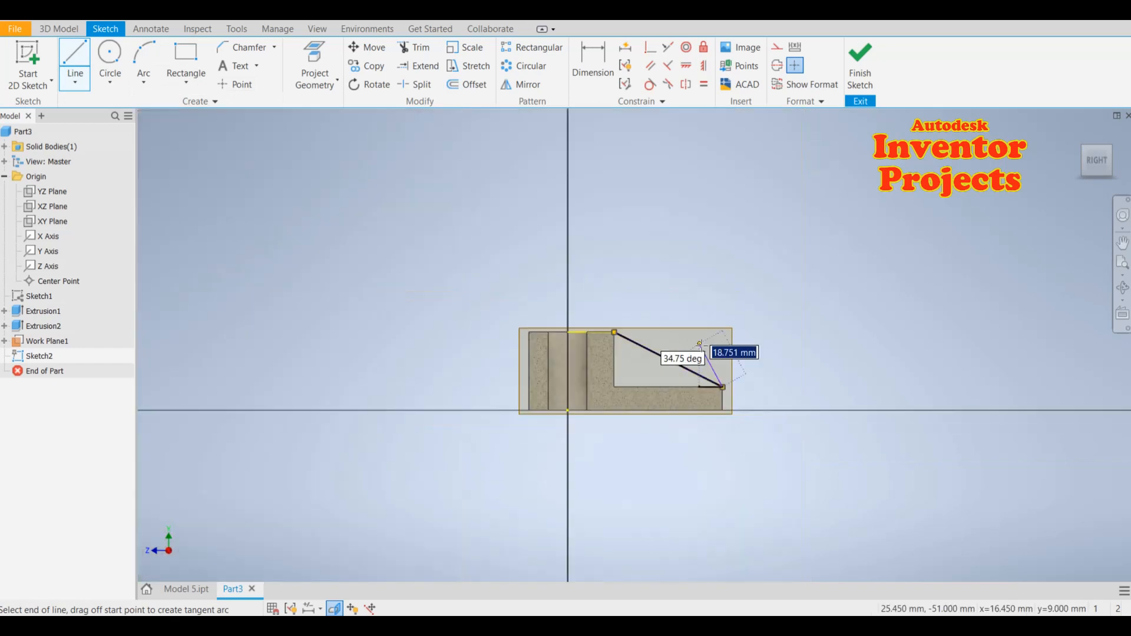
{"action": "scroll", "coordinate": [705, 361], "scroll_direction": "up", "scroll_amount": 3}
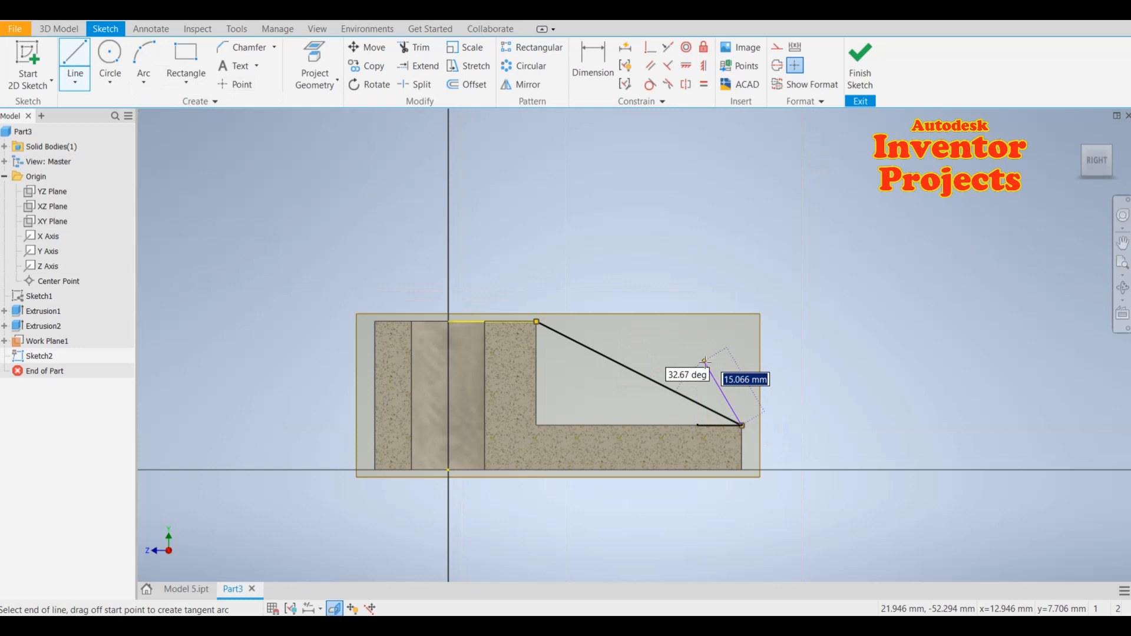
{"action": "key", "text": "Escape"}
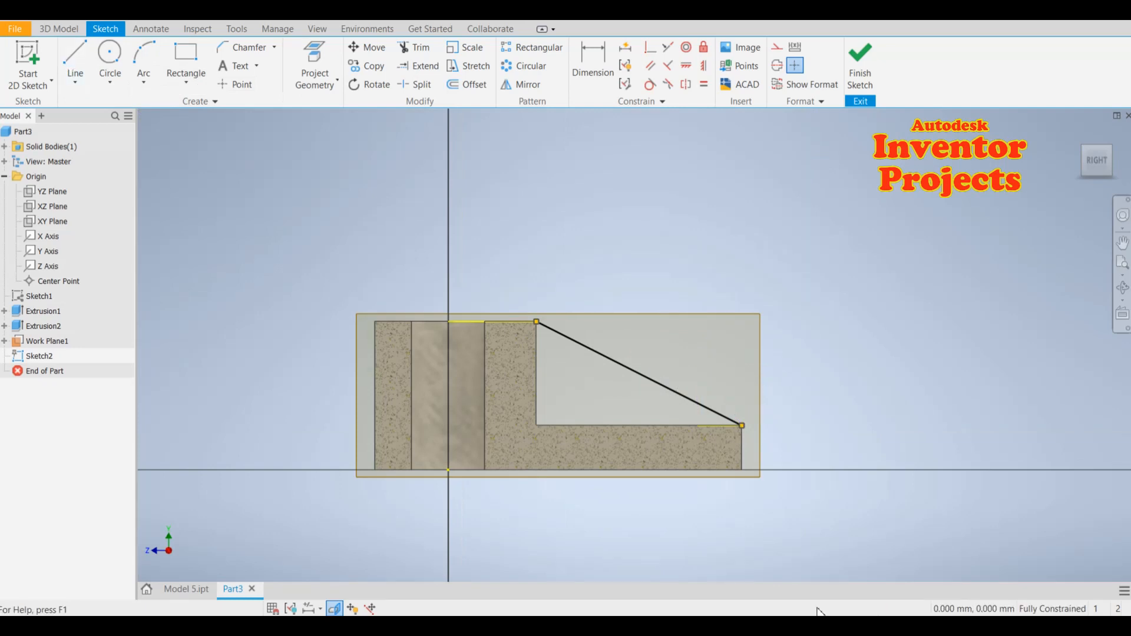
Finish the sketch with slice graphics turned off and hide the offset work plane
{"action": "left_click", "coordinate": [336, 610]}
{"action": "left_click", "coordinate": [860, 65]}
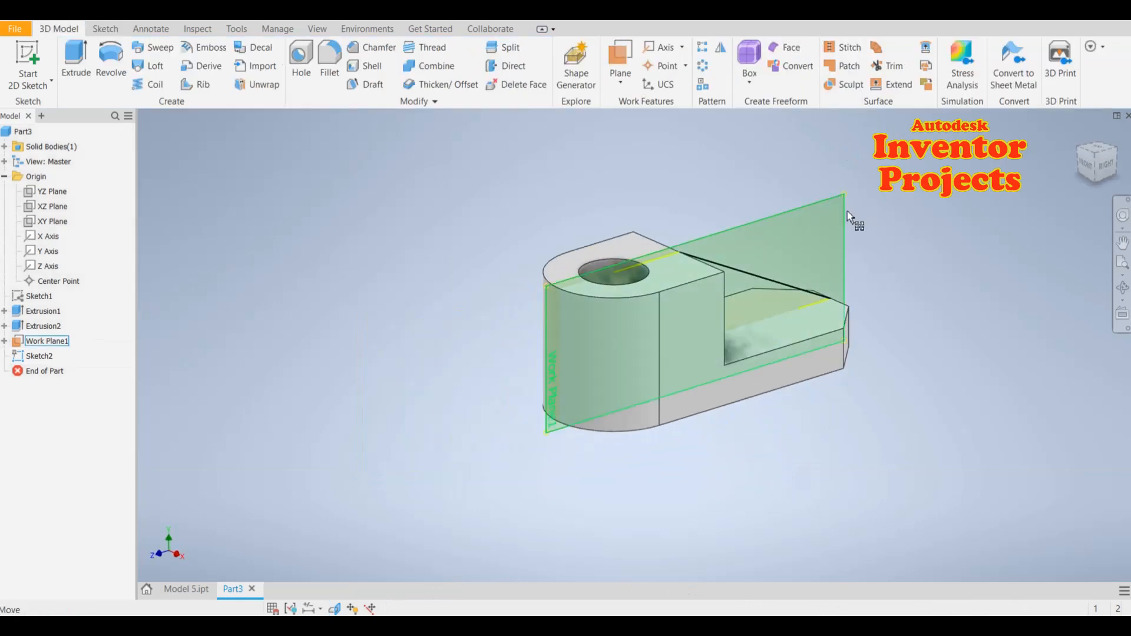
{"action": "right_click", "coordinate": [845, 216]}
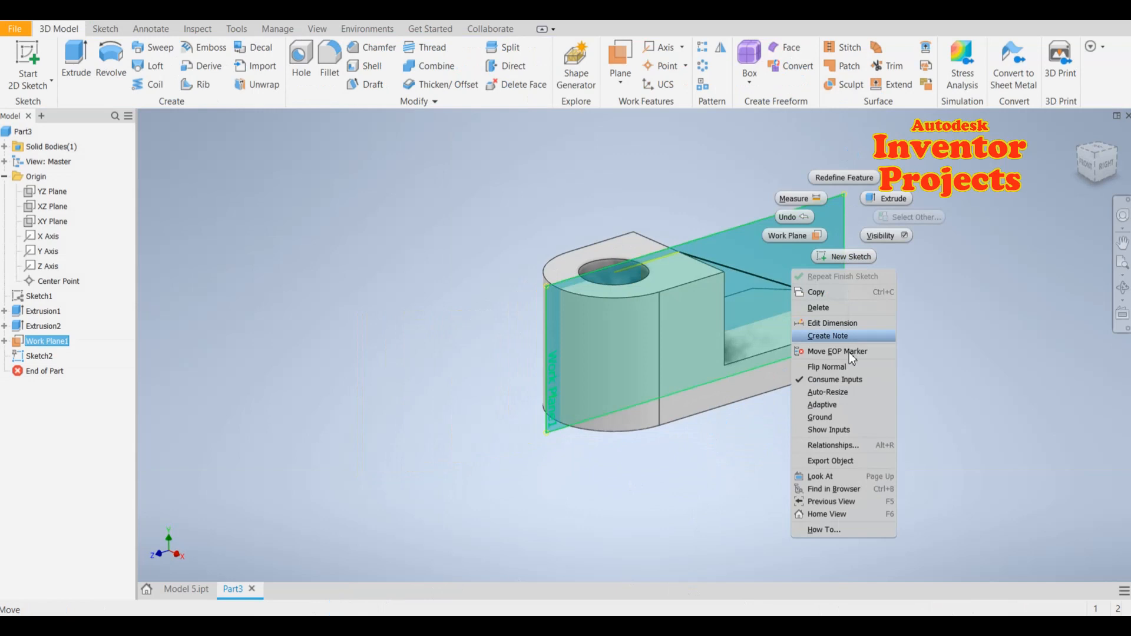
{"action": "left_click", "coordinate": [890, 235]}
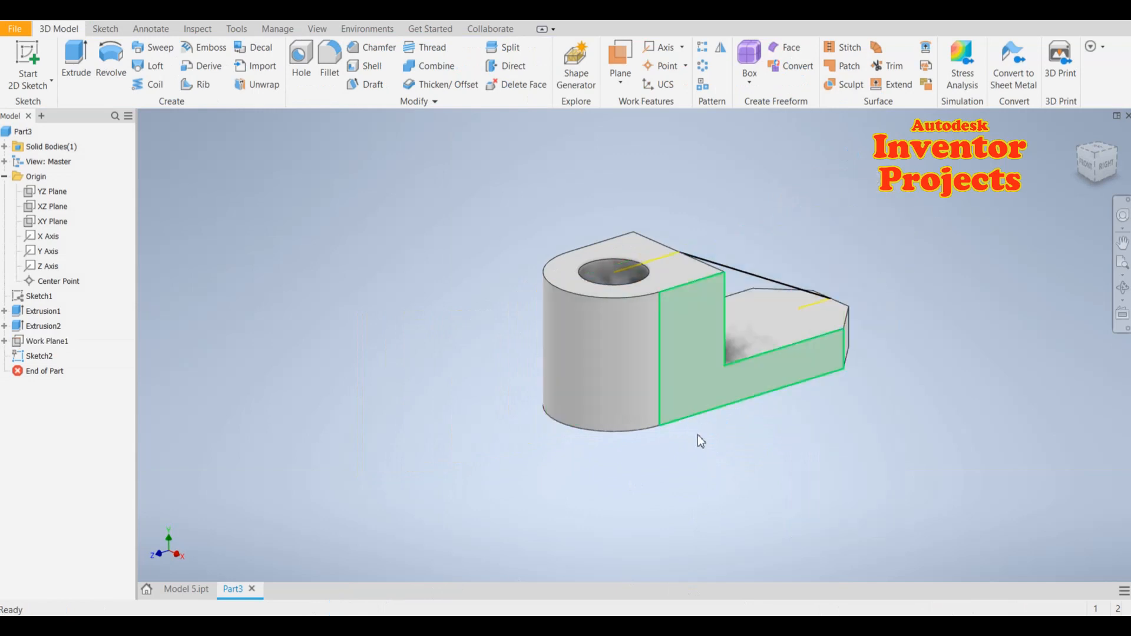
{"action": "middle_click_drag", "start_coordinate": [665, 493], "coordinate": [561, 496], "text": "shift"}
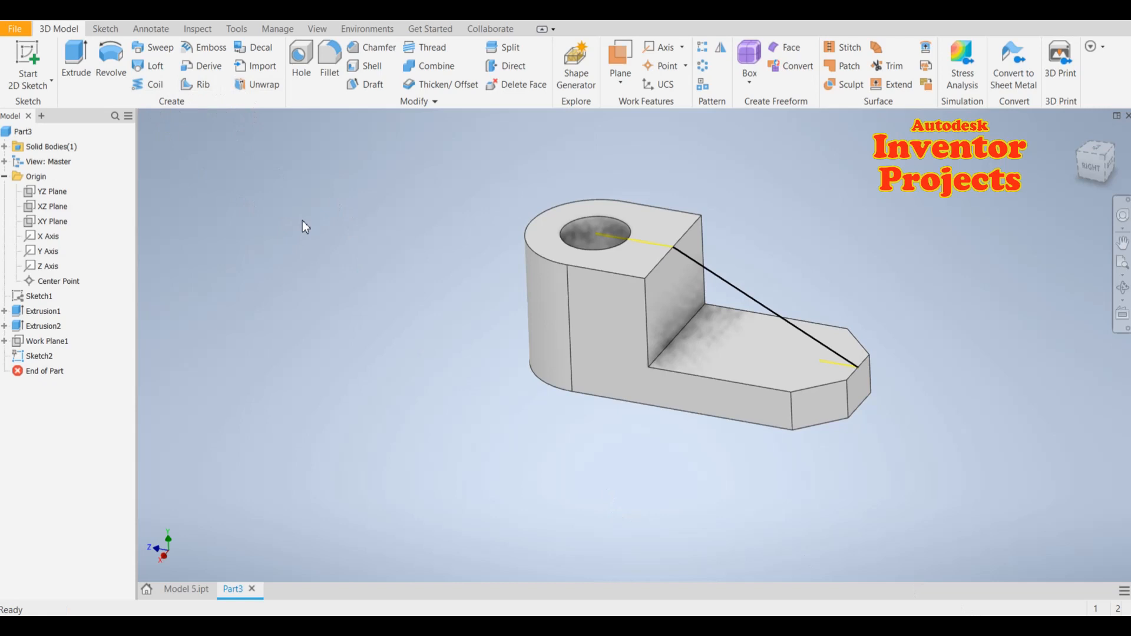
{"action": "left_click", "coordinate": [196, 84]}
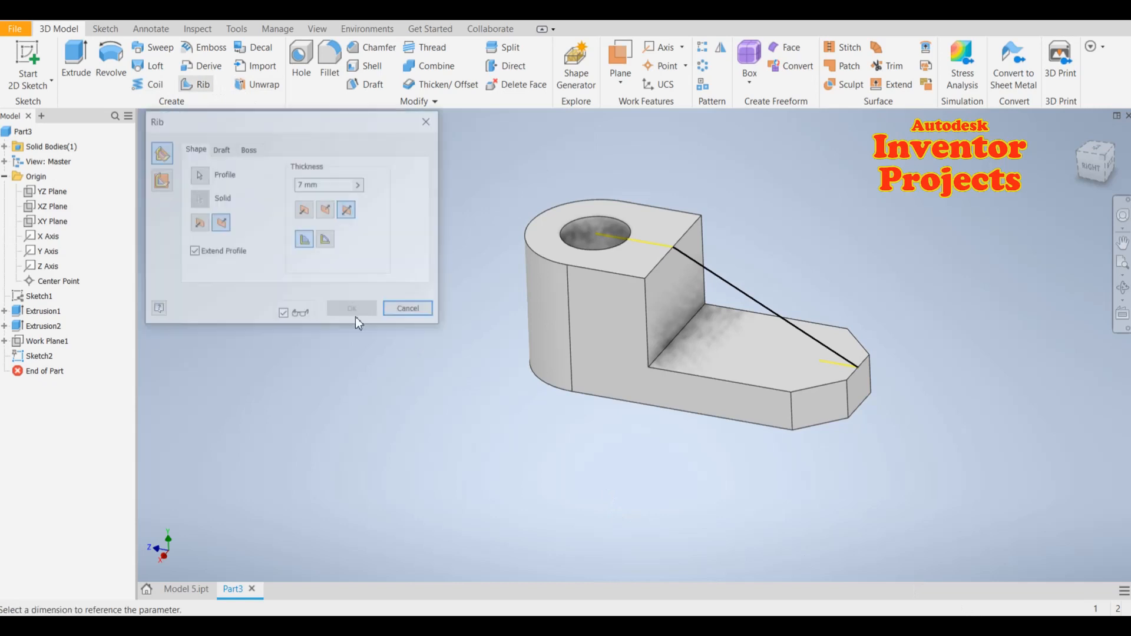
{"action": "double_click", "coordinate": [301, 185]}
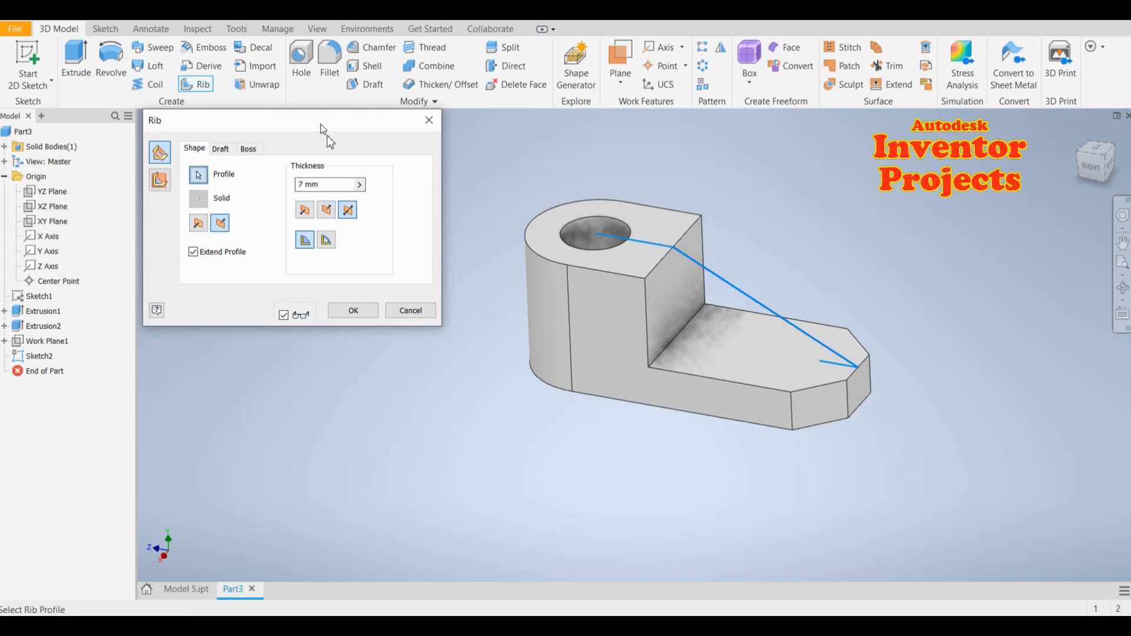
{"action": "left_click_drag", "start_coordinate": [318, 128], "coordinate": [366, 221]}
{"action": "left_click", "coordinate": [209, 276]}
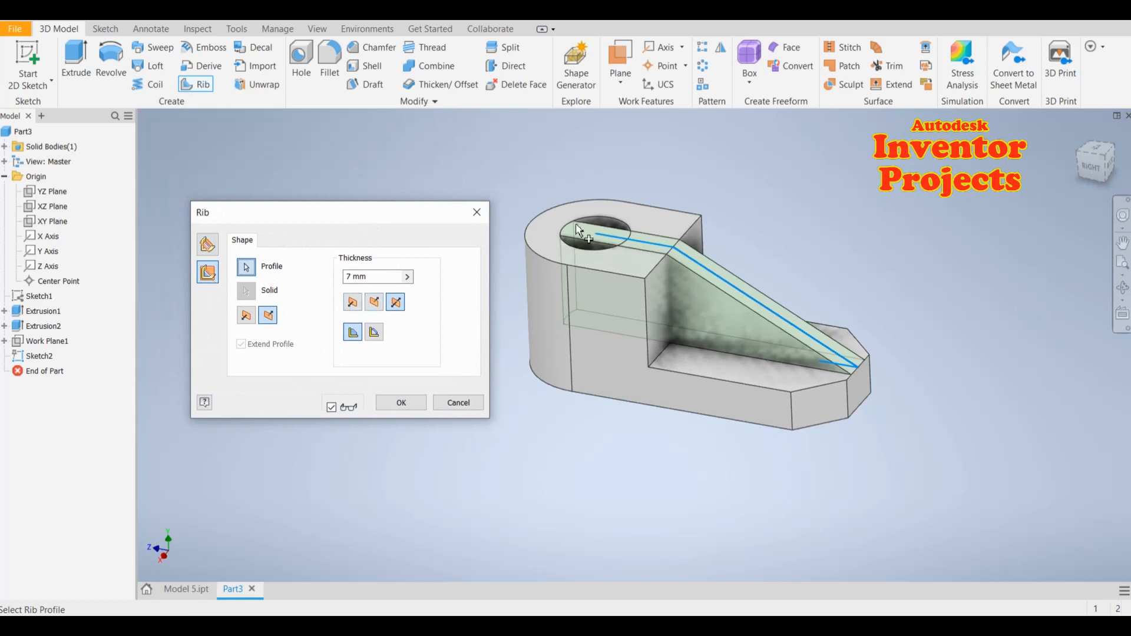
{"action": "left_click", "coordinate": [457, 405]}
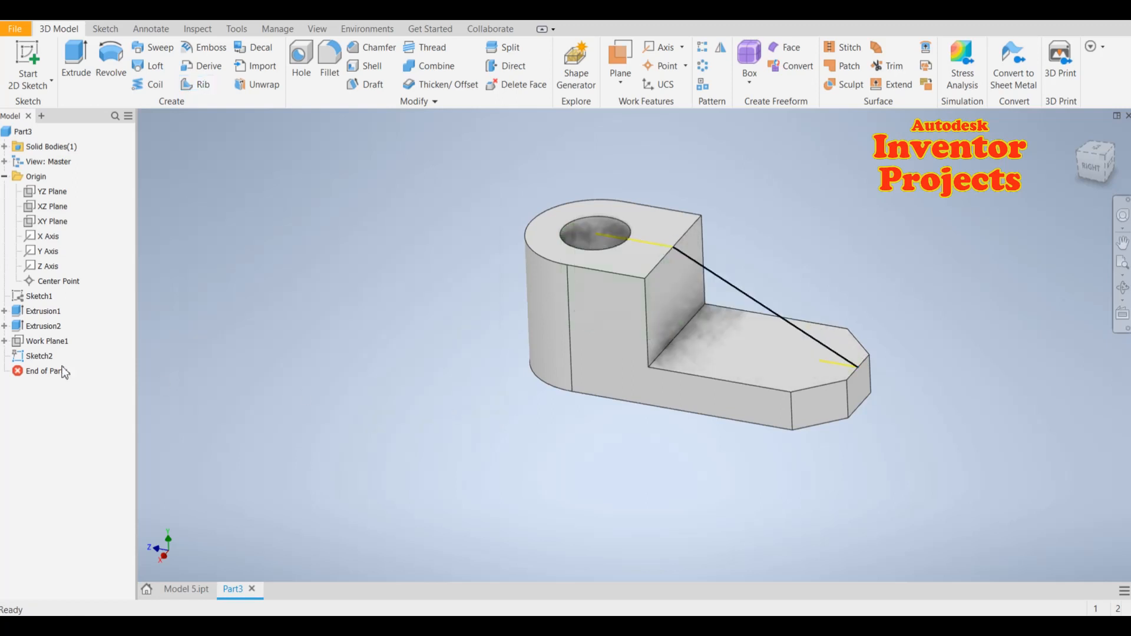
Reopen Sketch2 for editing and delete the projected line along the tall block's top edge
{"action": "left_click", "coordinate": [39, 356]}
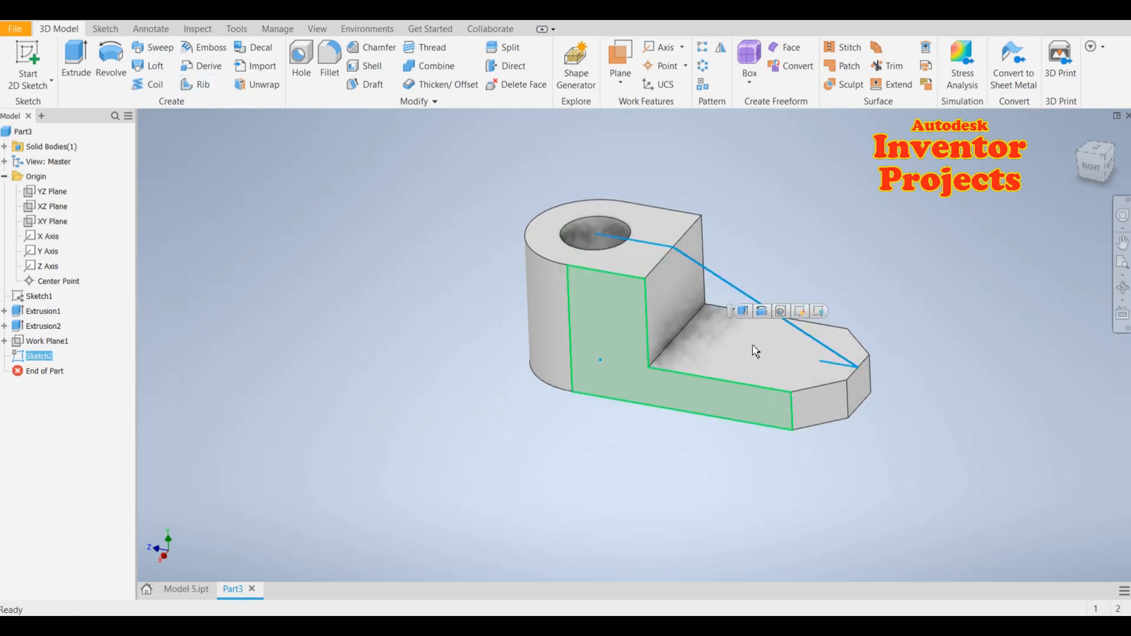
{"action": "left_click", "coordinate": [800, 311]}
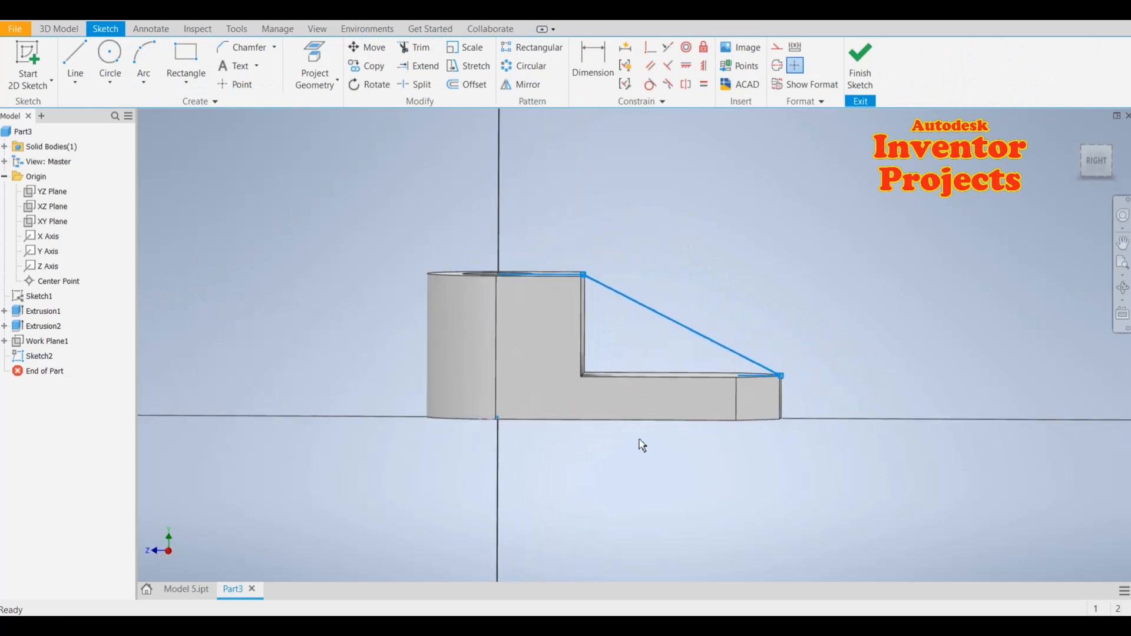
{"action": "left_click", "coordinate": [528, 278]}
{"action": "key", "text": "Delete"}
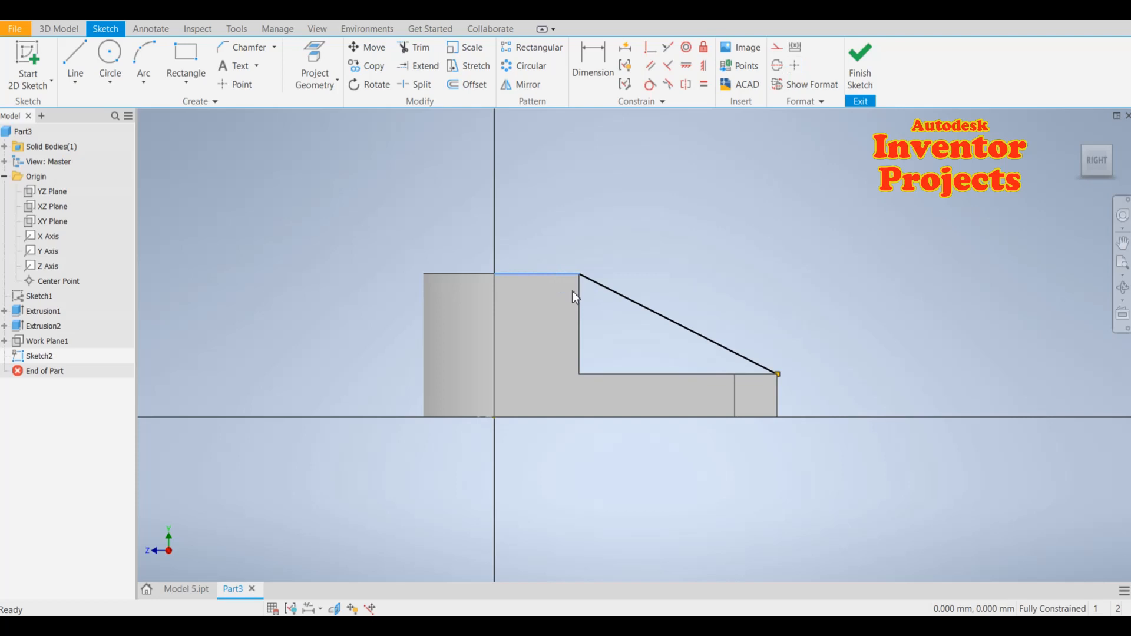
{"action": "right_click", "coordinate": [551, 274]}
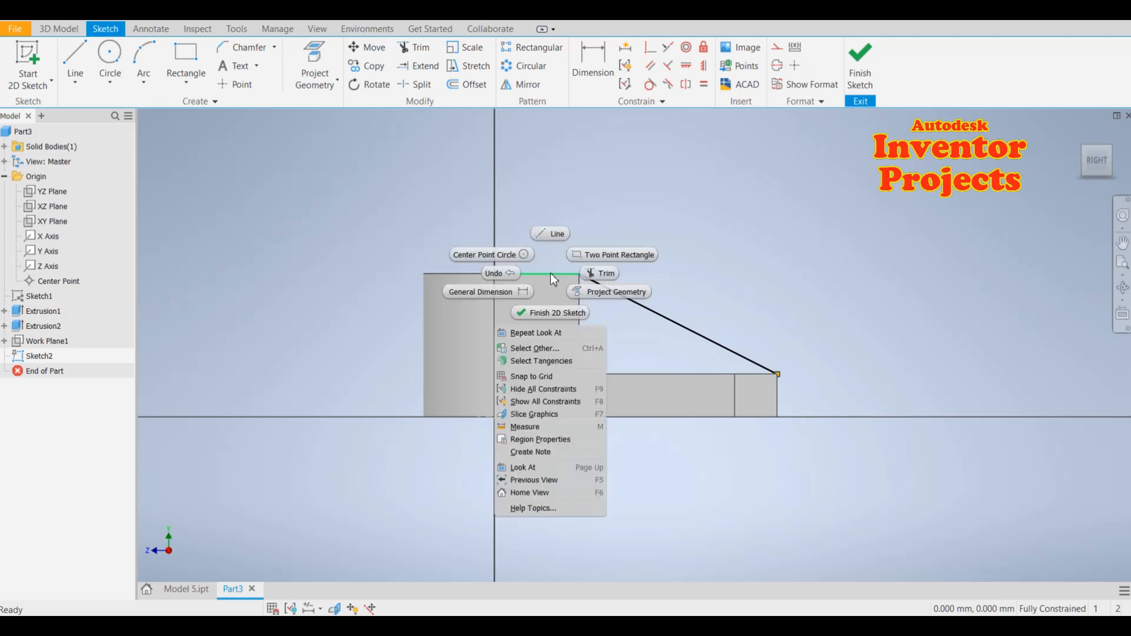
{"action": "left_click", "coordinate": [850, 464]}
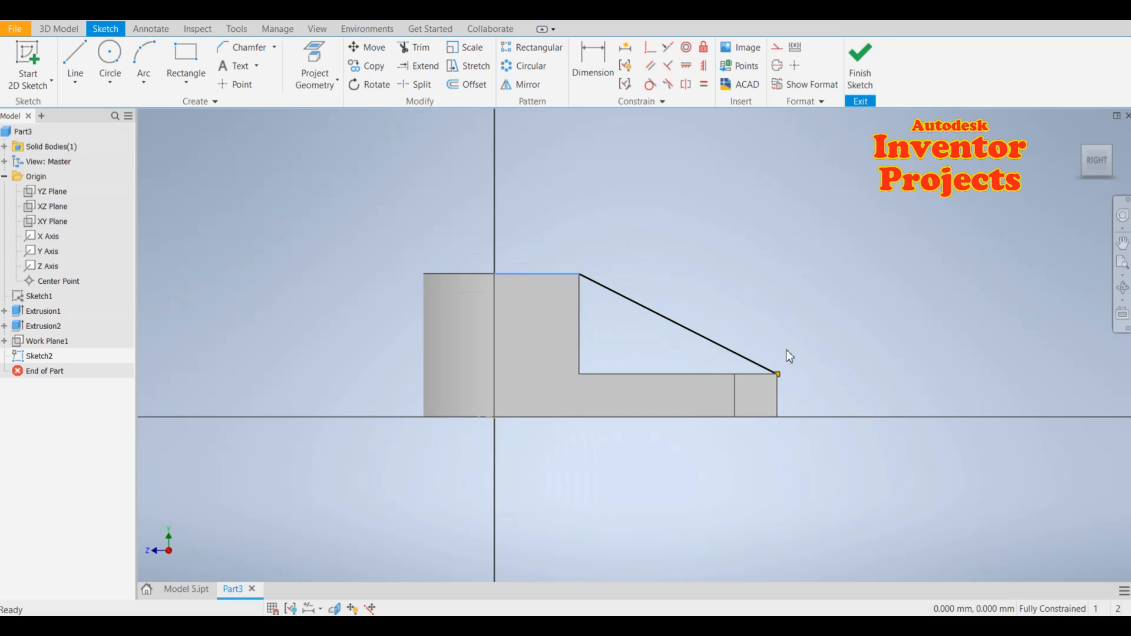
Convert the projected line on the low base's top face to construction geometry and finish the sketch
{"action": "middle_click_drag", "start_coordinate": [781, 351], "coordinate": [779, 383], "text": "shift"}
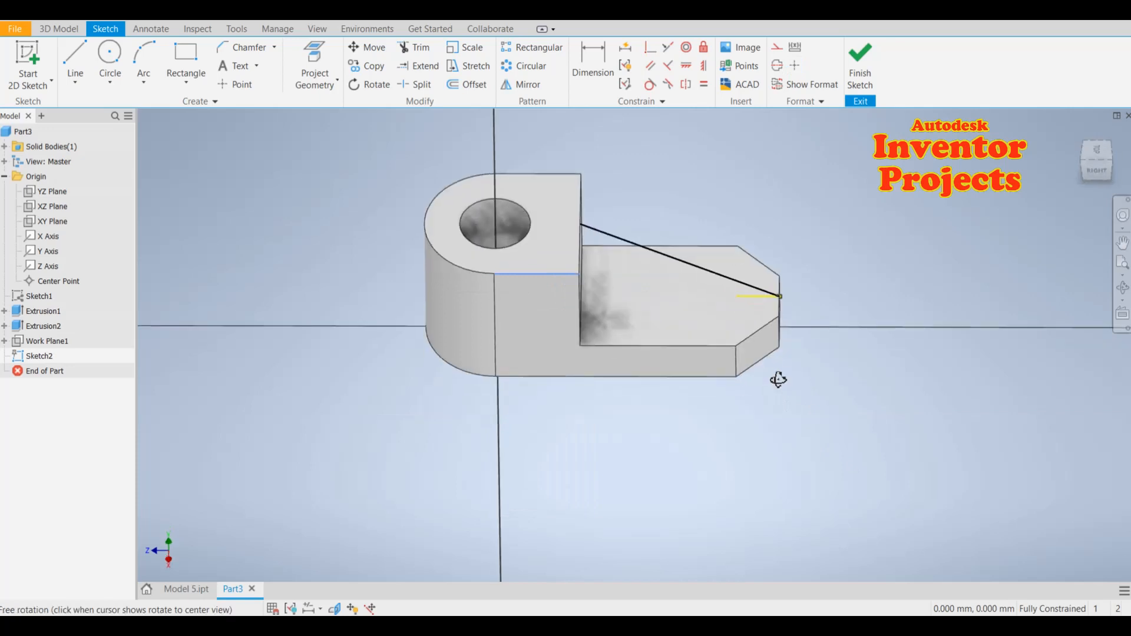
{"action": "right_click", "coordinate": [755, 298]}
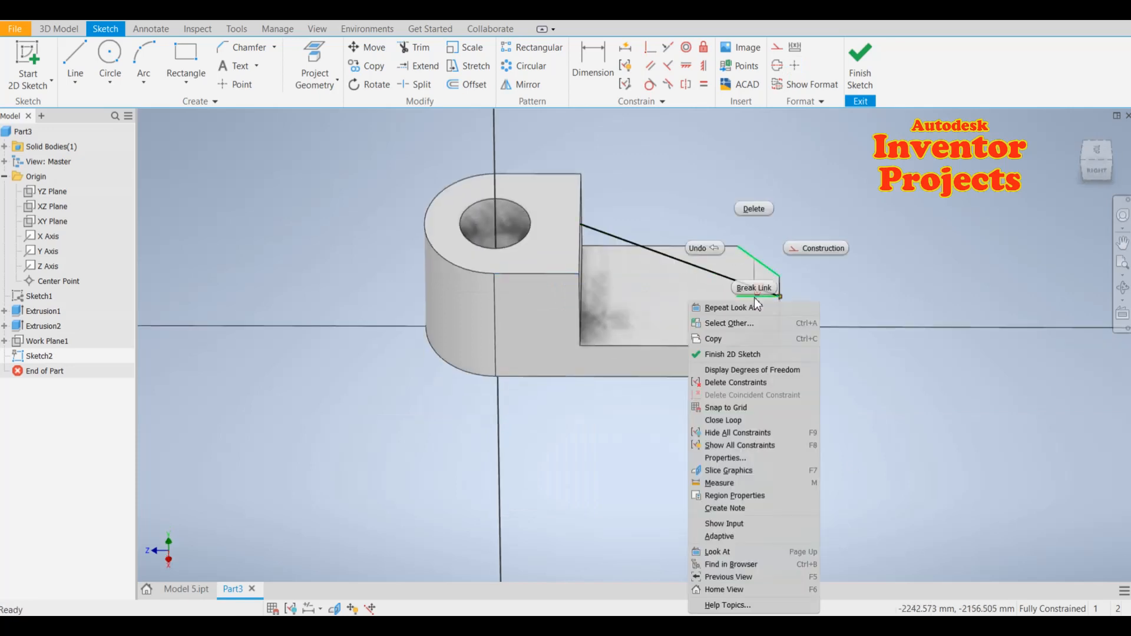
{"action": "left_click", "coordinate": [817, 252]}
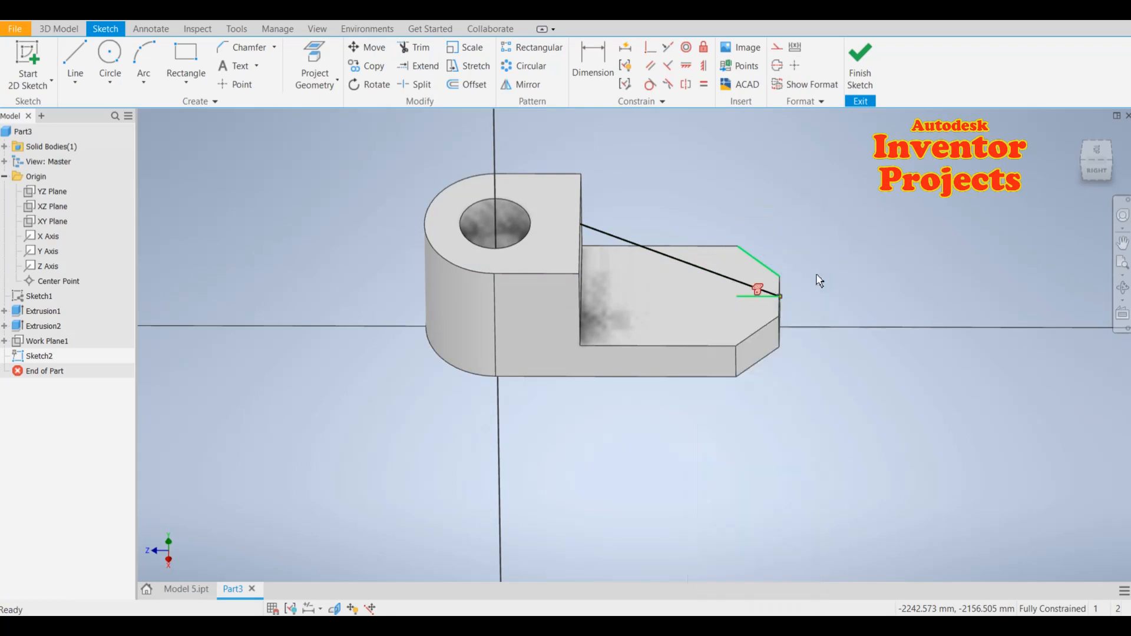
{"action": "right_click", "coordinate": [558, 276]}
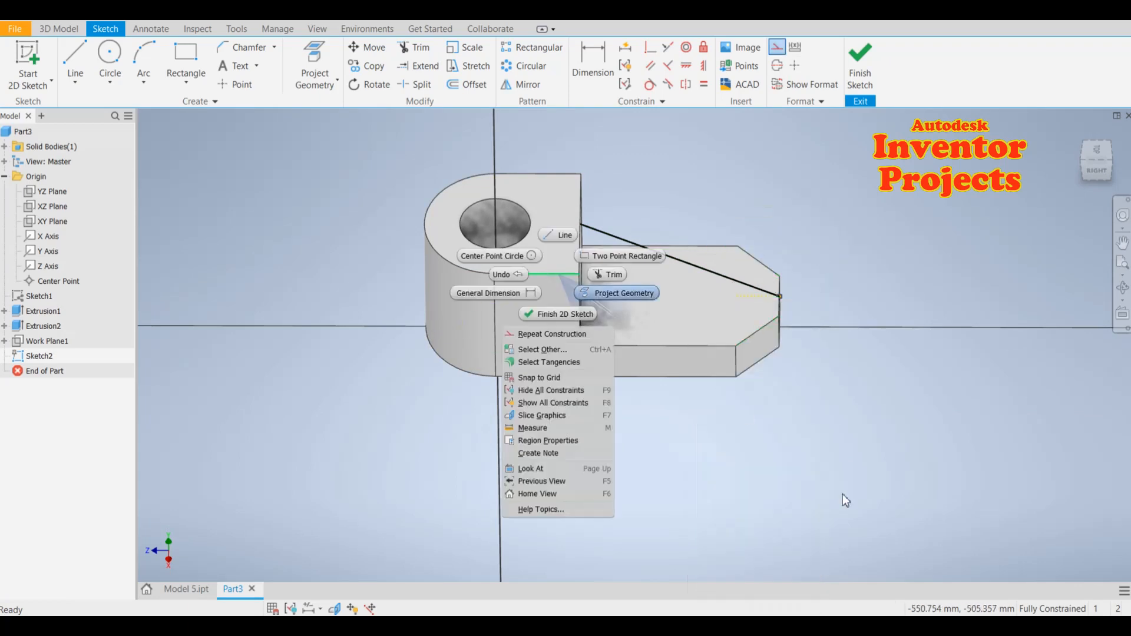
{"action": "left_click", "coordinate": [814, 482]}
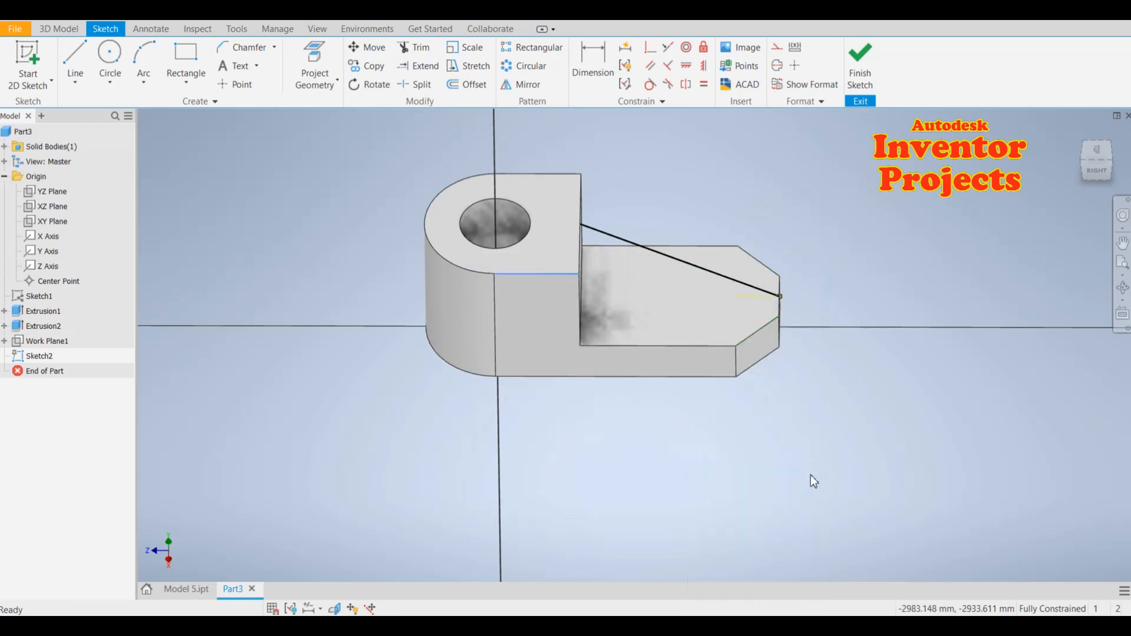
{"action": "left_click", "coordinate": [858, 74]}
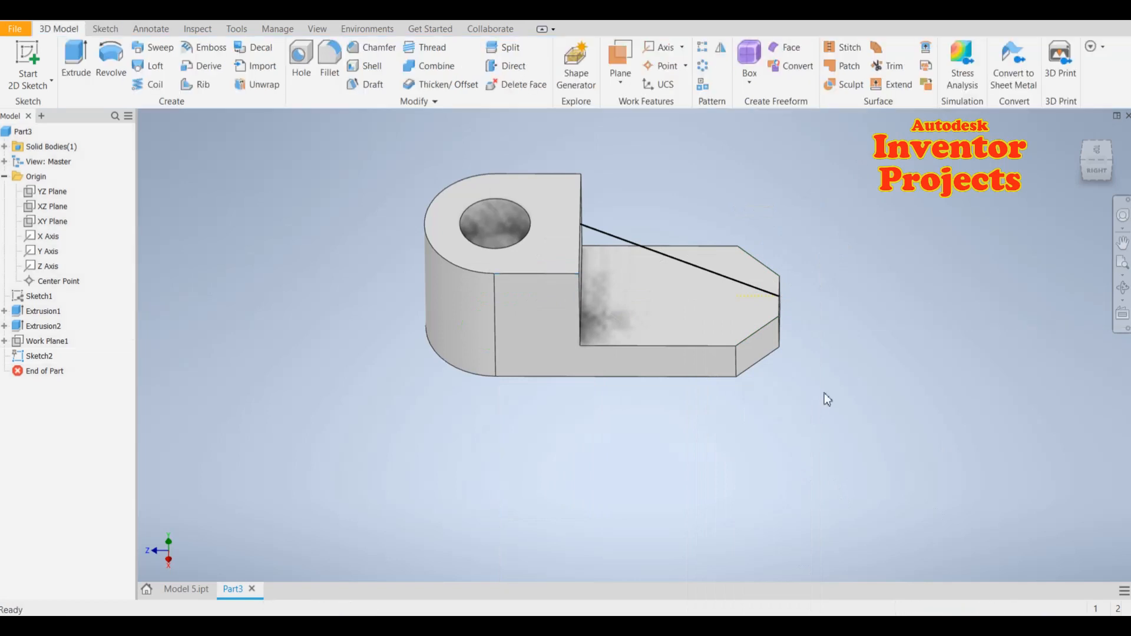
Create a 7 mm thick rib from the sloping line, parallel to the sketch plane, filled toward the base and centred on both sides
{"action": "left_click", "coordinate": [199, 84]}
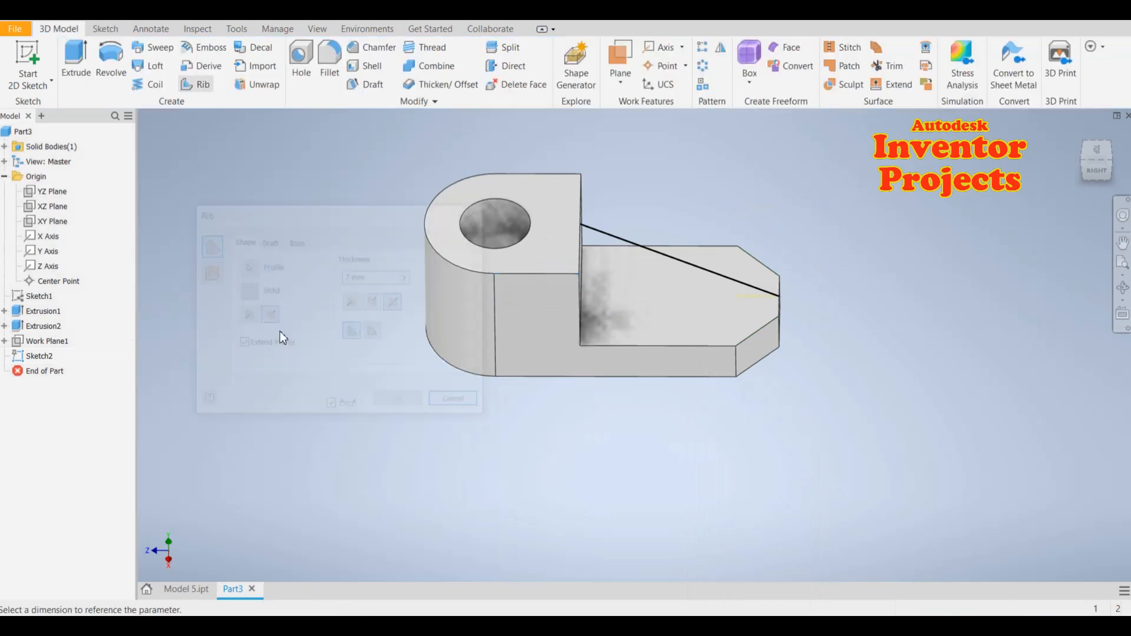
{"action": "left_click", "coordinate": [246, 315]}
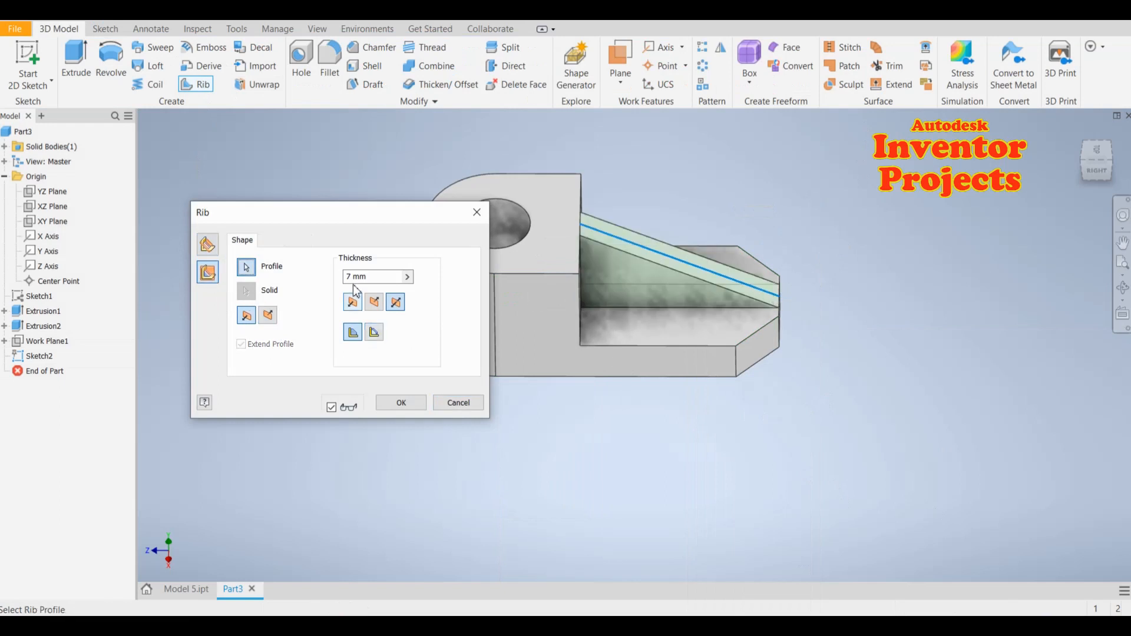
{"action": "left_click", "coordinate": [375, 304]}
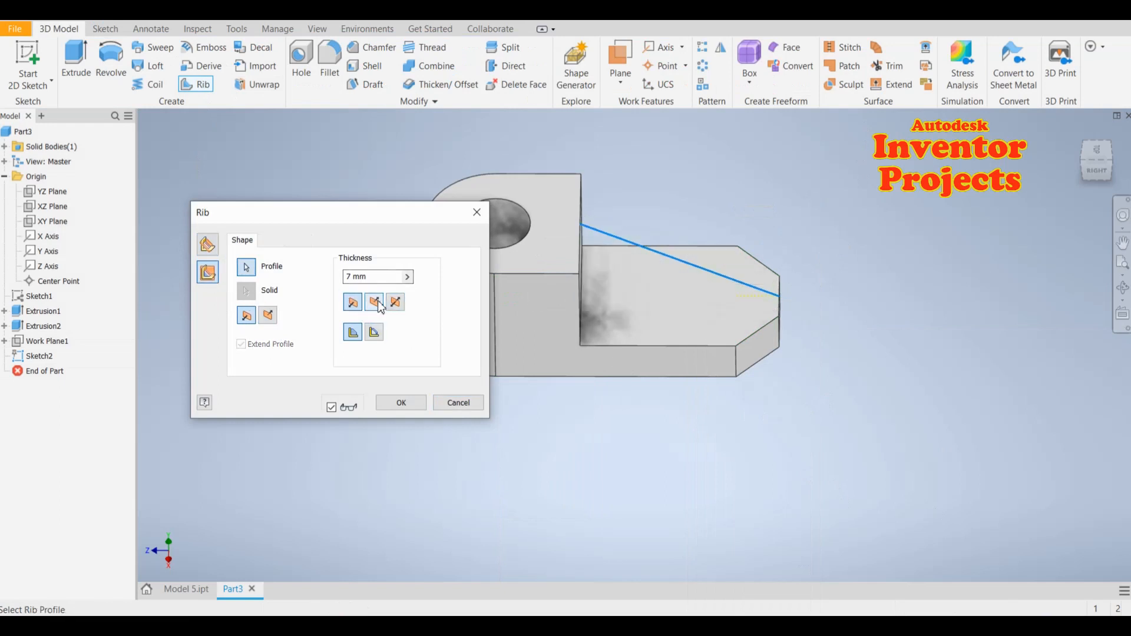
{"action": "left_click", "coordinate": [395, 304]}
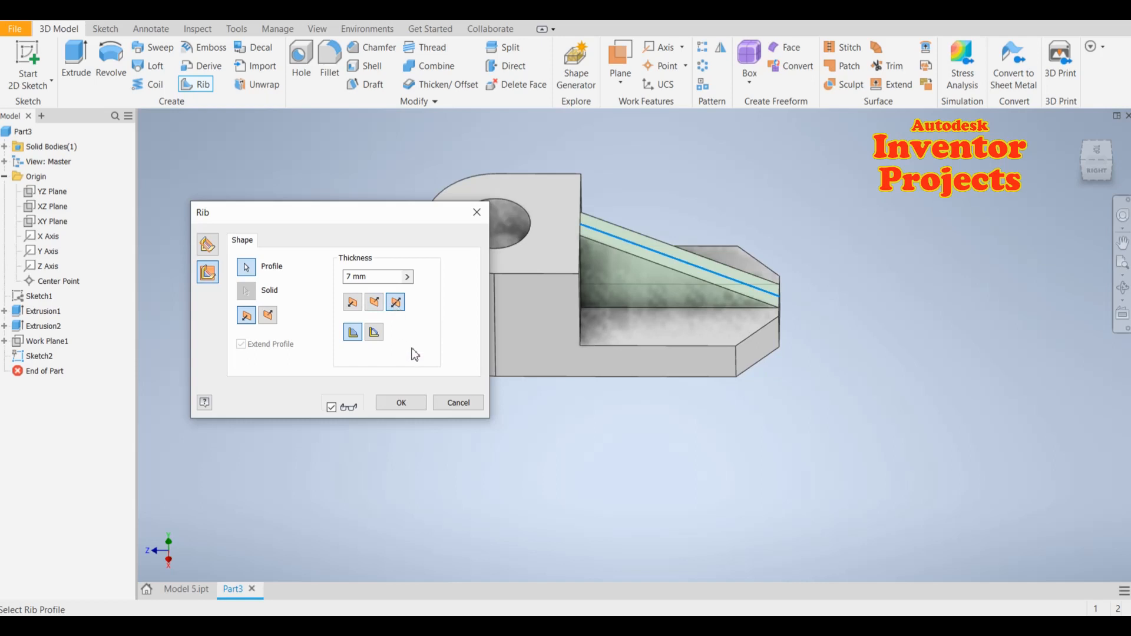
{"action": "left_click", "coordinate": [402, 403]}
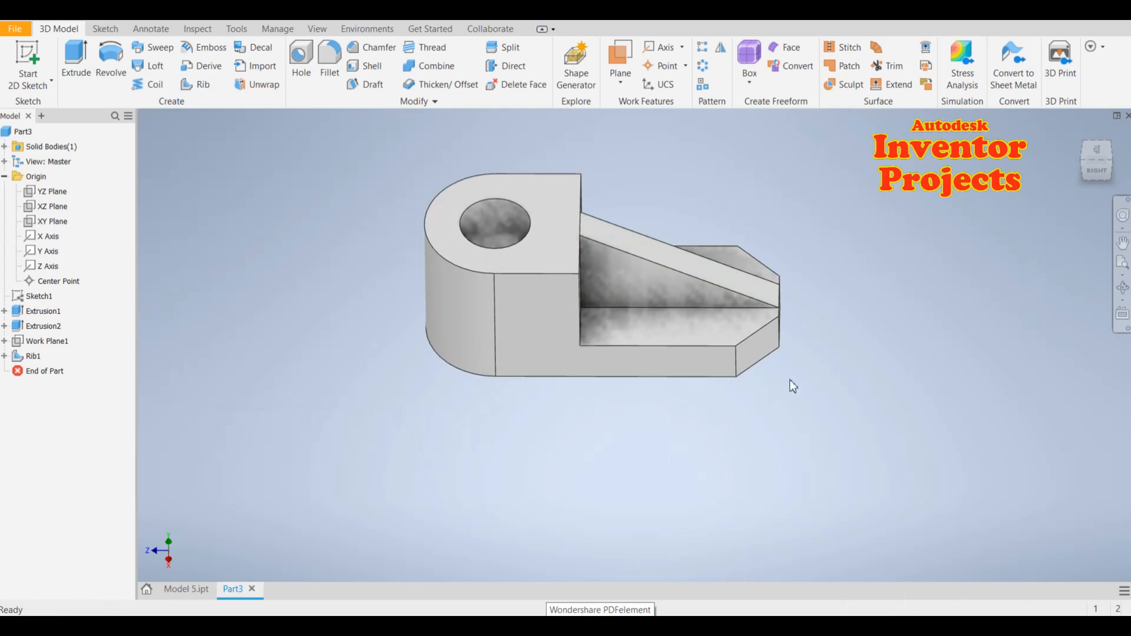
Select the whole bracket and apply the Nickel appearance to it
{"action": "middle_click_drag", "start_coordinate": [830, 371], "coordinate": [772, 430], "text": "shift"}
{"action": "left_click_drag", "start_coordinate": [813, 505], "coordinate": [392, 141]}
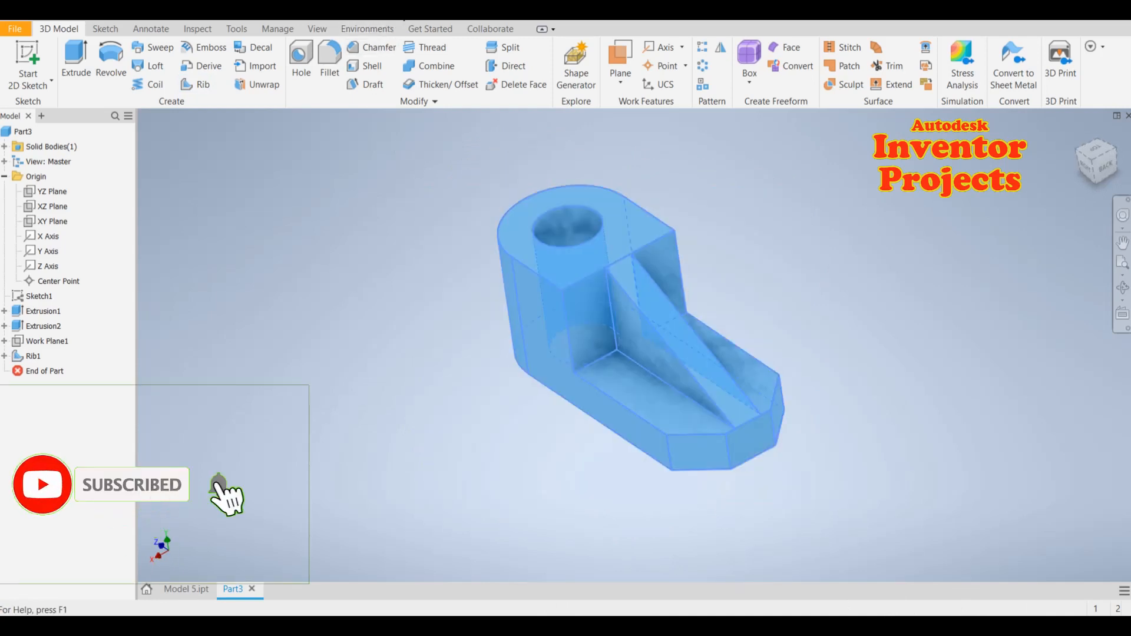
{"action": "left_click", "coordinate": [389, 11]}
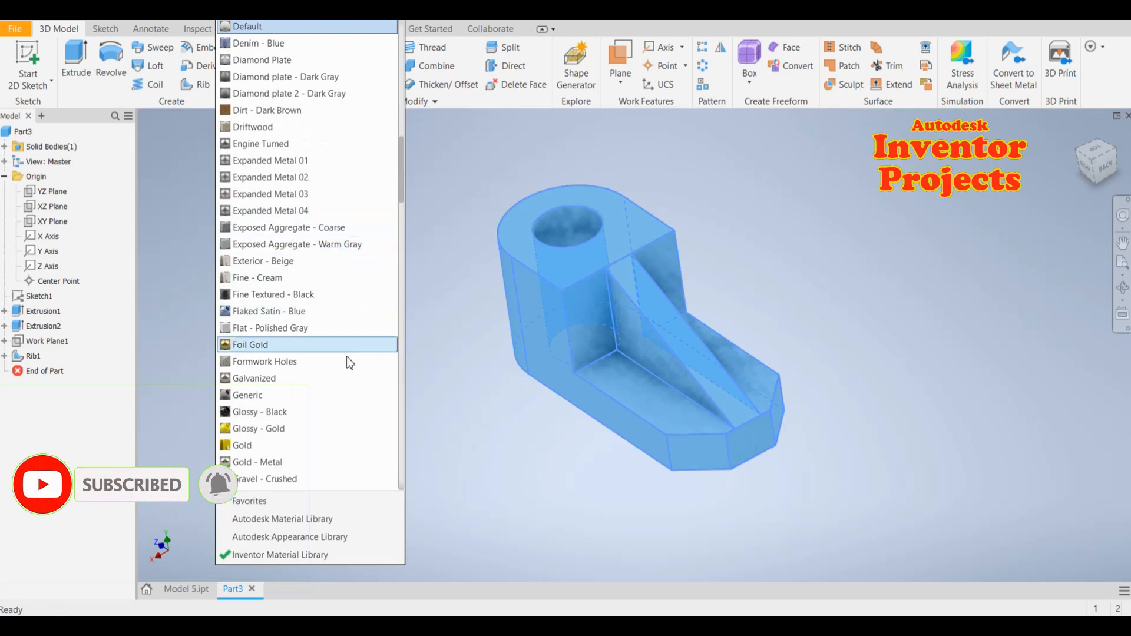
{"action": "scroll", "coordinate": [328, 386], "scroll_direction": "down", "scroll_amount": 13}
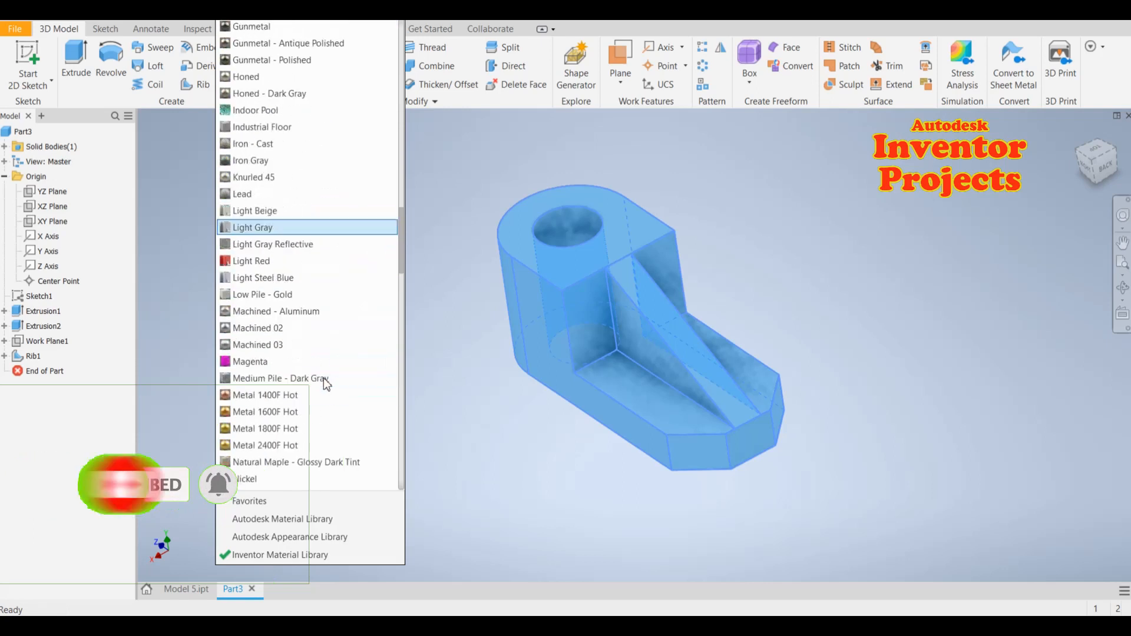
{"action": "scroll", "coordinate": [325, 378], "scroll_direction": "down", "scroll_amount": 2}
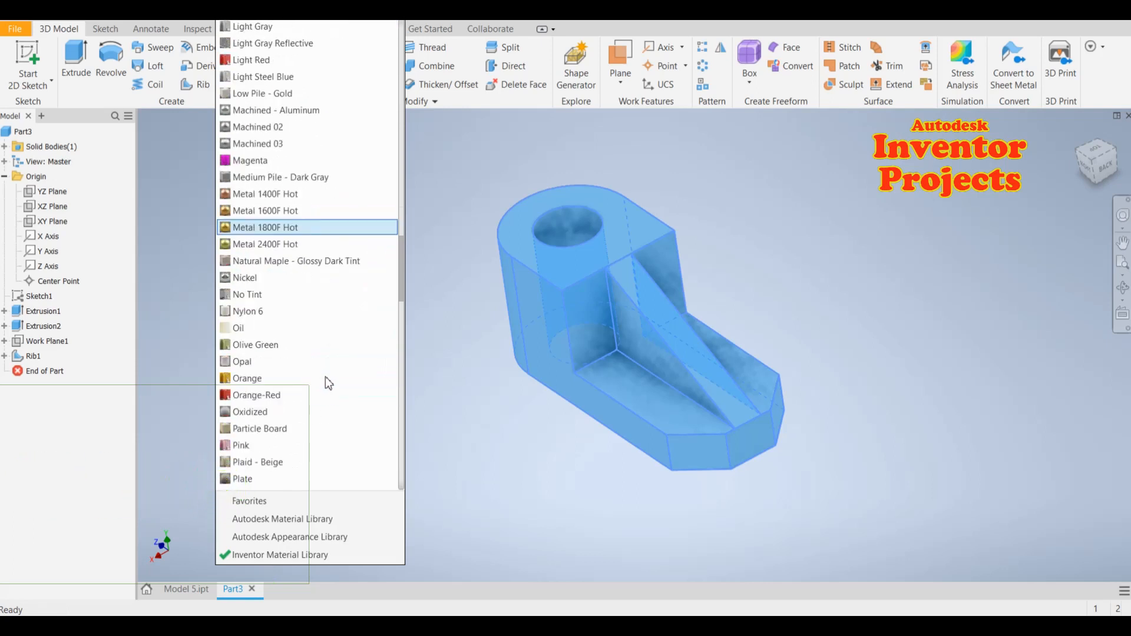
{"action": "left_click", "coordinate": [314, 283]}
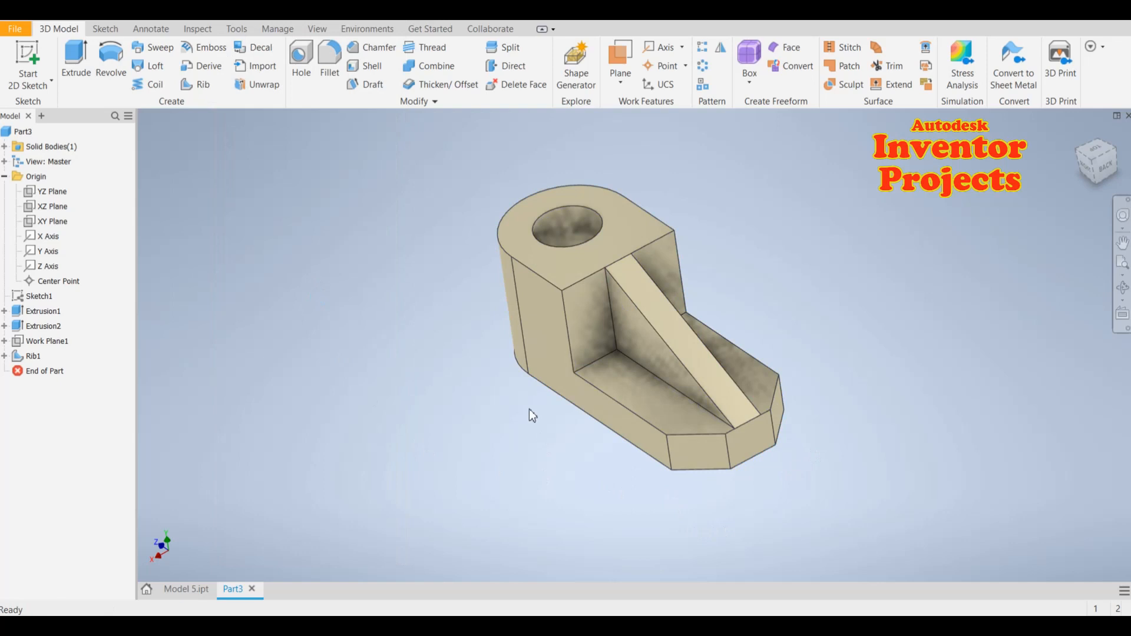
Inspect the finished bracket from the home view, the right side and the right-back corner
{"action": "middle_click_drag", "start_coordinate": [528, 408], "coordinate": [842, 321], "text": "shift"}
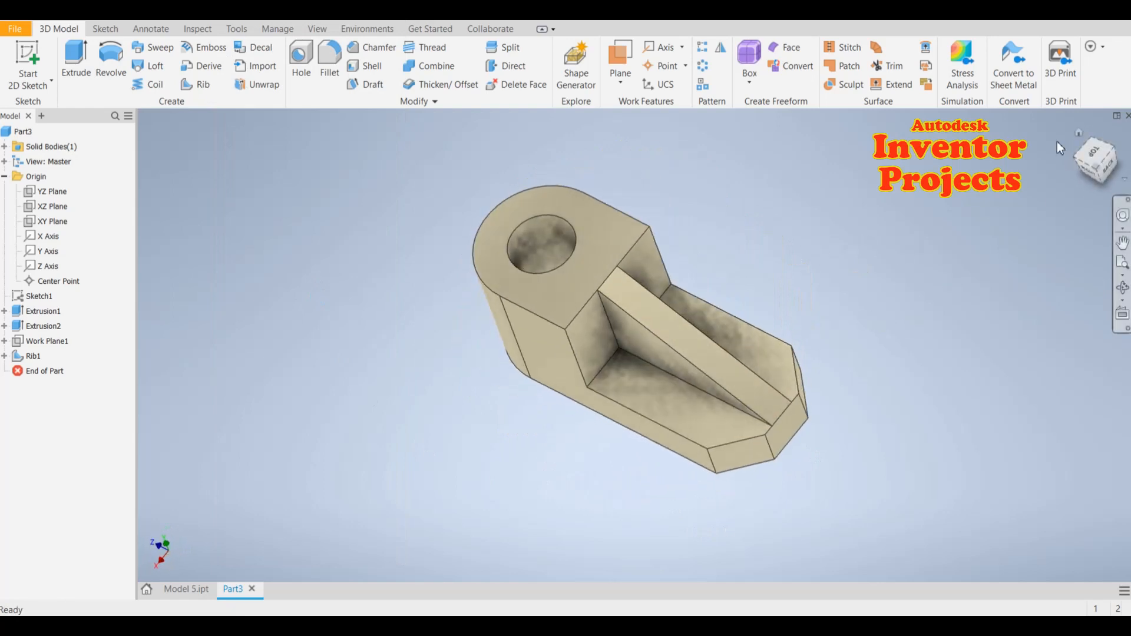
{"action": "left_click", "coordinate": [1078, 131]}
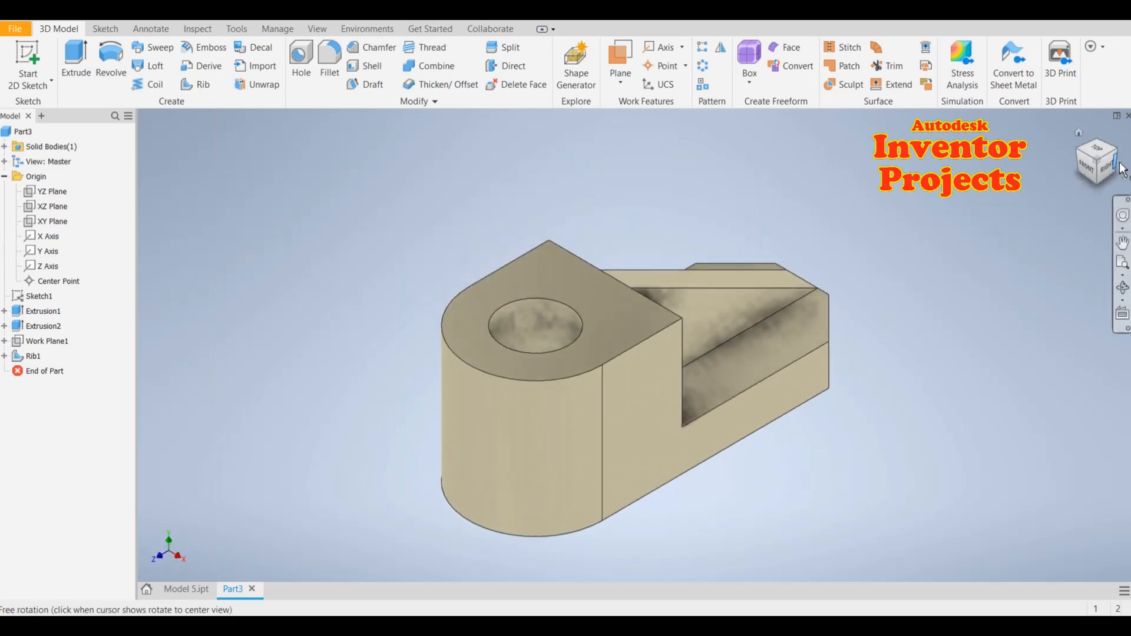
{"action": "left_click", "coordinate": [1122, 171]}
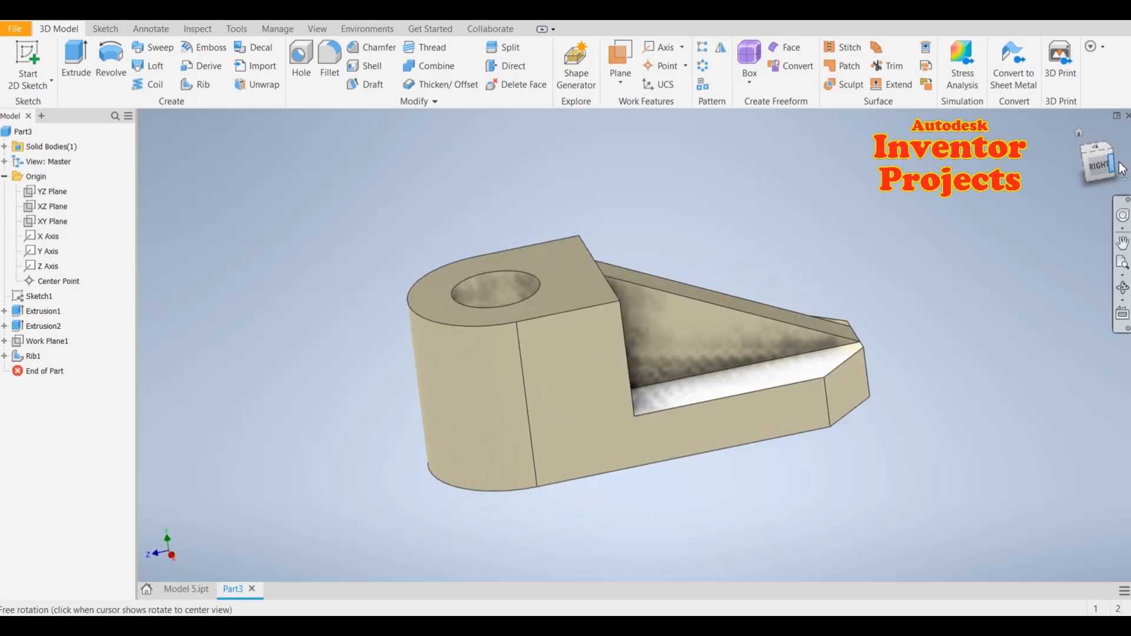
{"action": "left_click_drag", "start_coordinate": [1114, 148], "coordinate": [1102, 147]}
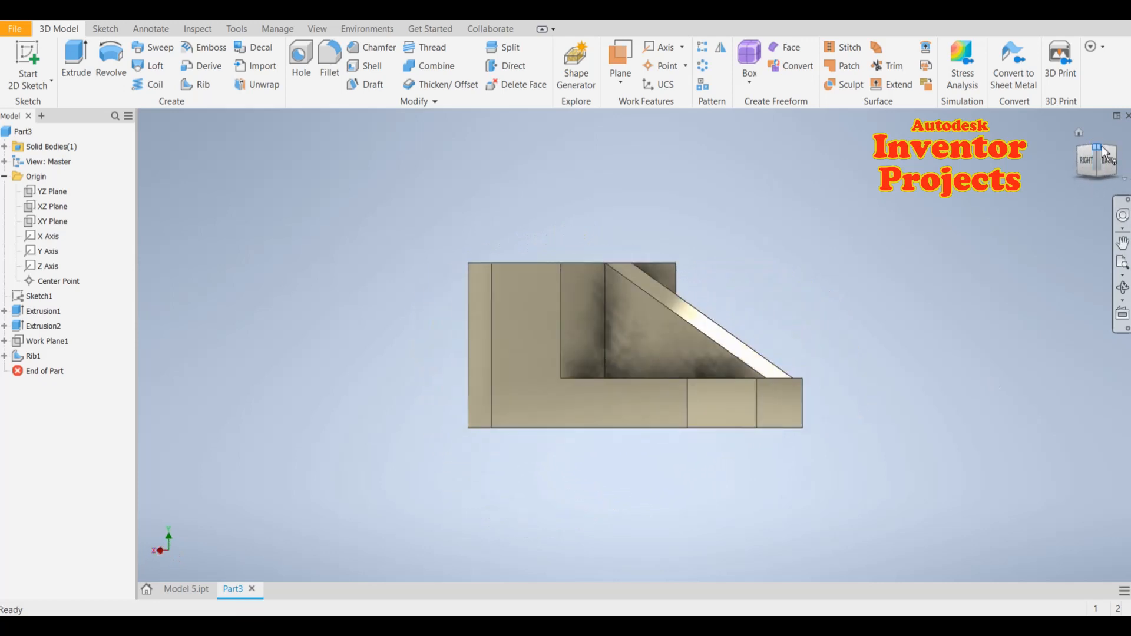
{"action": "left_click", "coordinate": [1105, 153]}
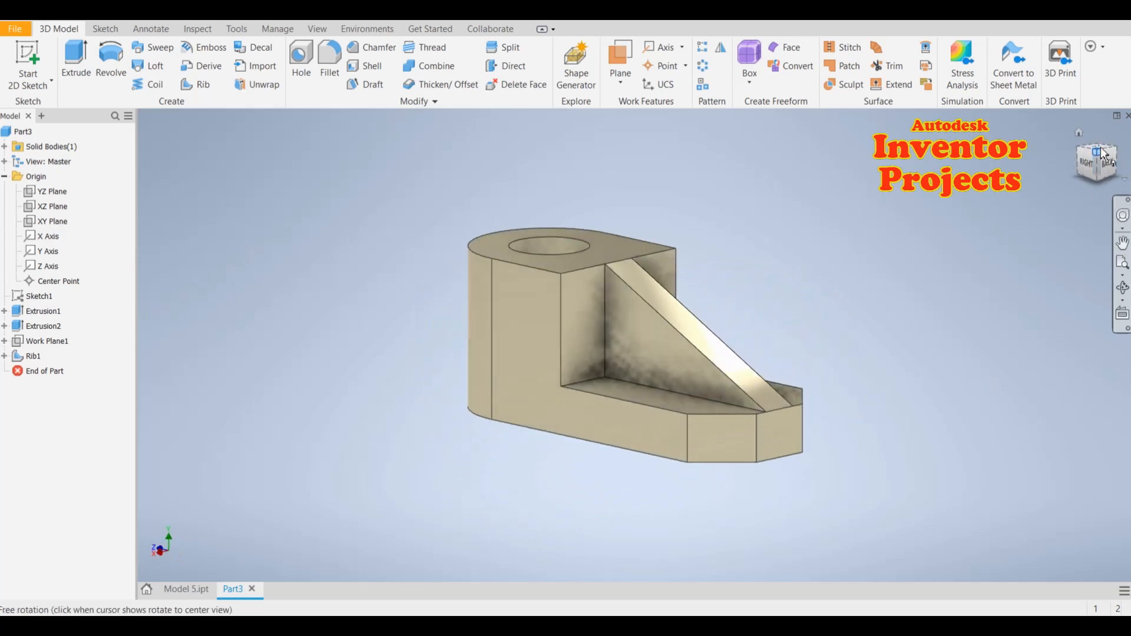